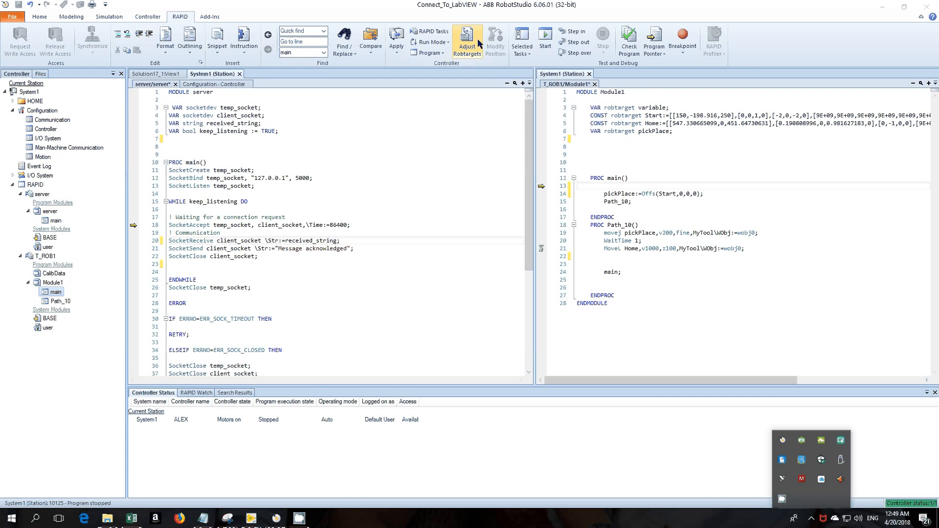
- Add PERS string data;, PERS string xchord; and VAR num len; after the existing declarations
{"action": "left_click", "coordinate": [293, 129]}
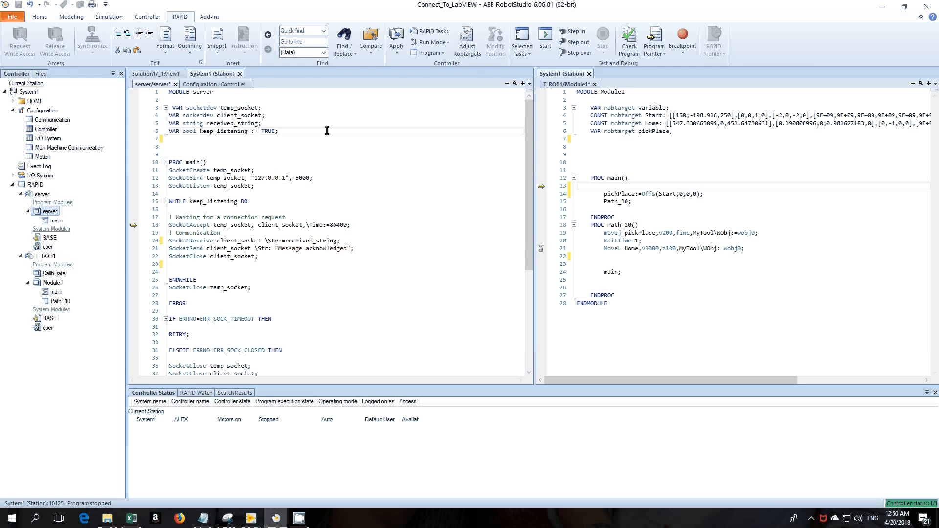
{"action": "key", "text": "Return"}
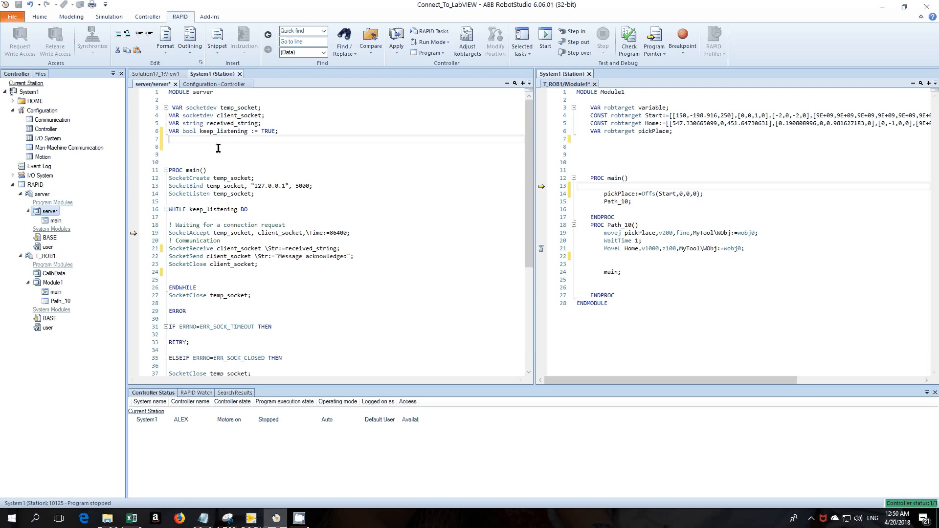
{"action": "type", "text": "Per"}
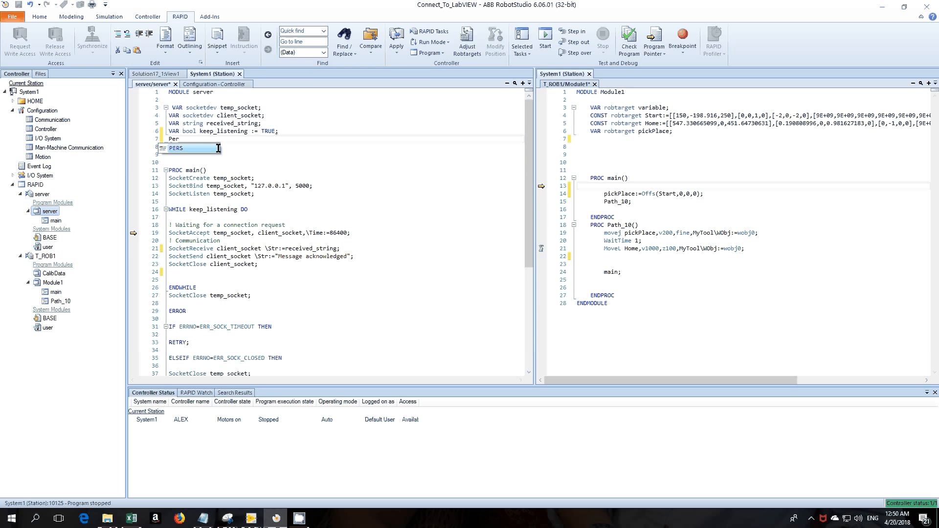
{"action": "type", "text": "s"}
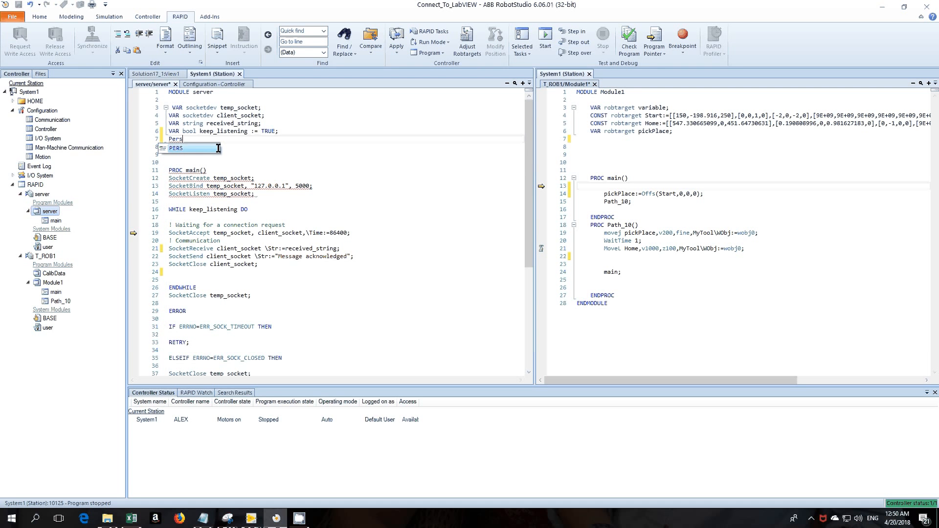
{"action": "type", "text": " str"}
{"action": "key", "text": "Tab"}
{"action": "type", "text": "data"}
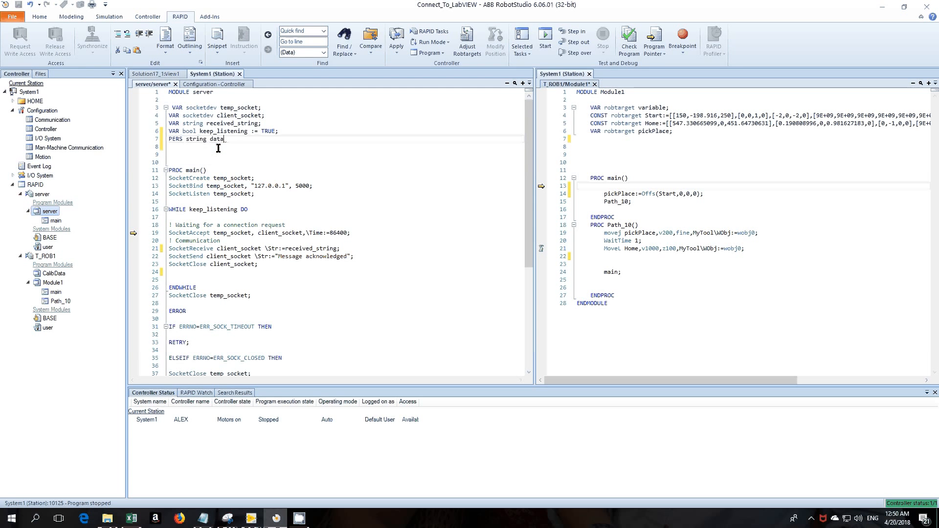
{"action": "type", "text": ";"}
{"action": "key", "text": "Return"}
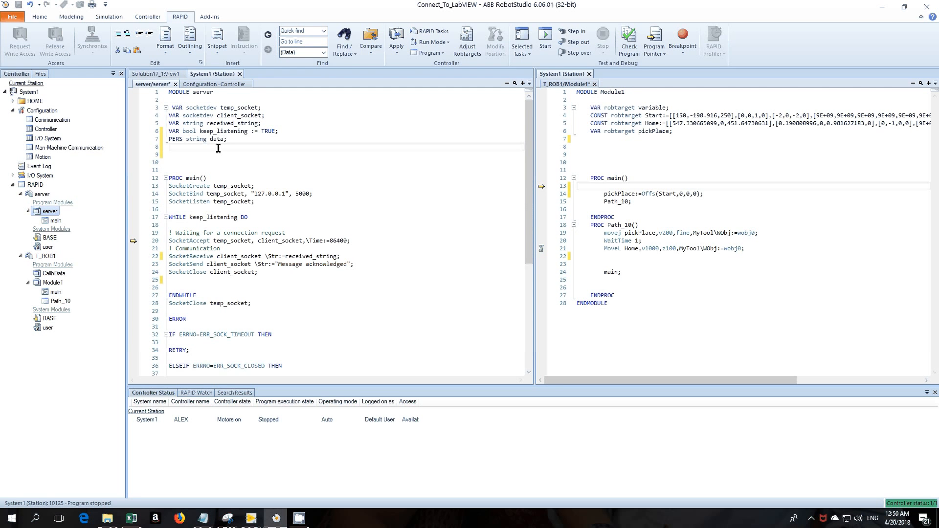
{"action": "type", "text": "Pers s"}
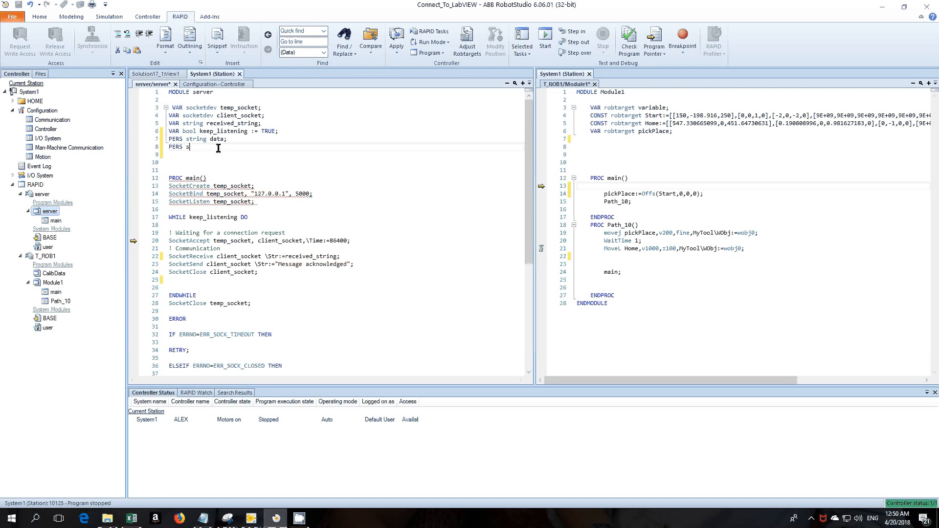
{"action": "type", "text": "tring xc"}
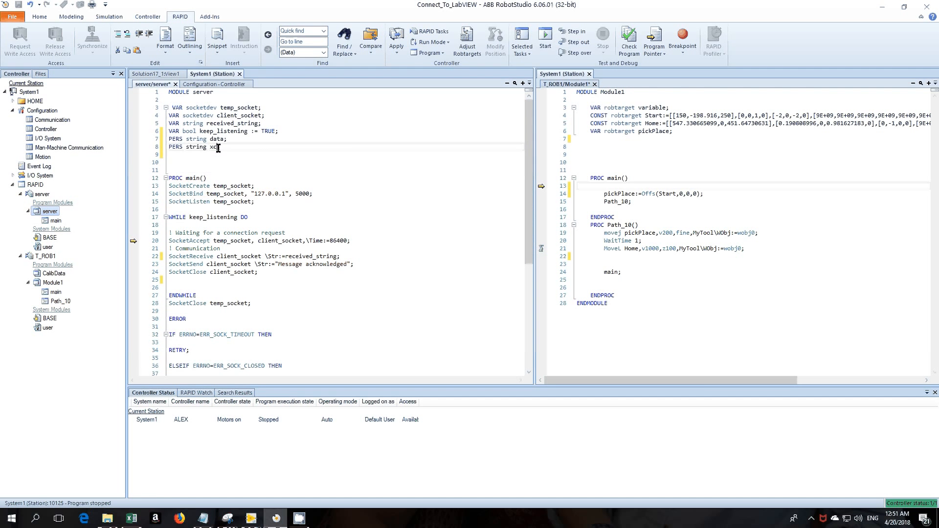
{"action": "type", "text": "oord;"}
{"action": "key", "text": "Return"}
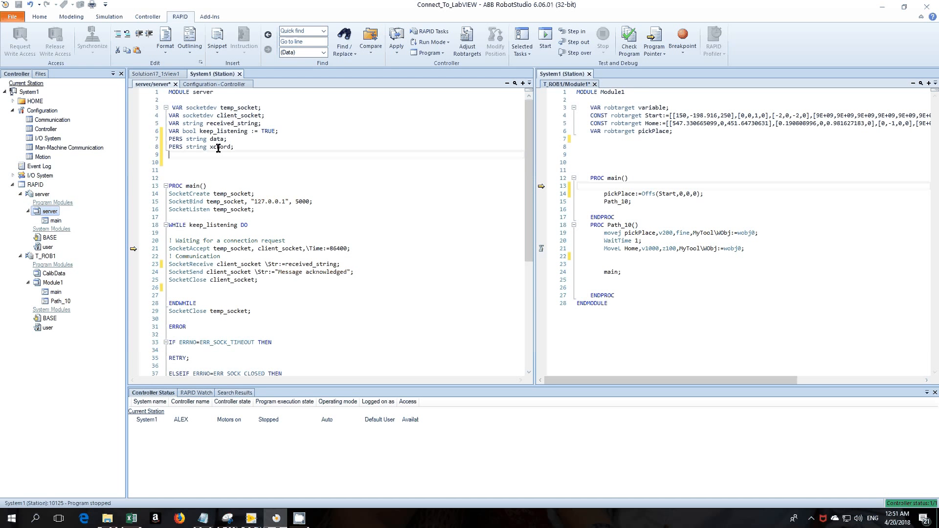
{"action": "type", "text": "Var"}
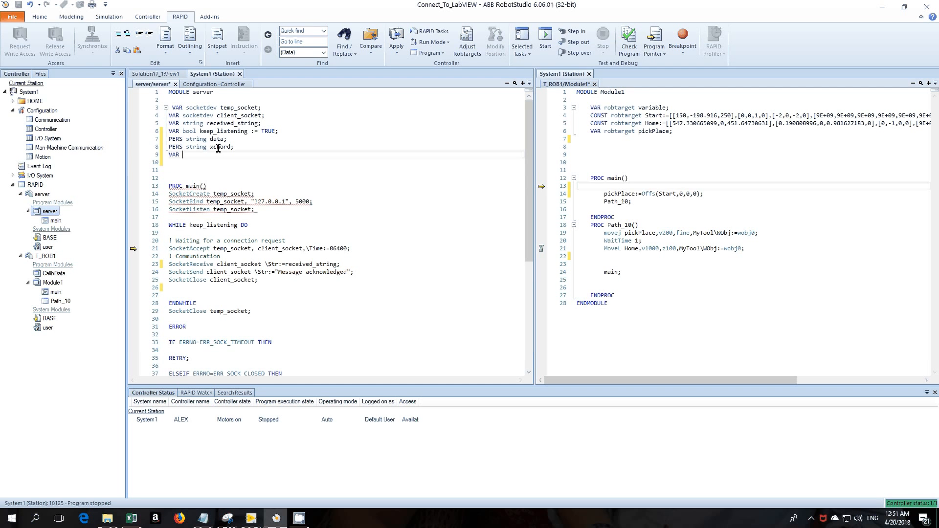
{"action": "type", "text": " num len"}
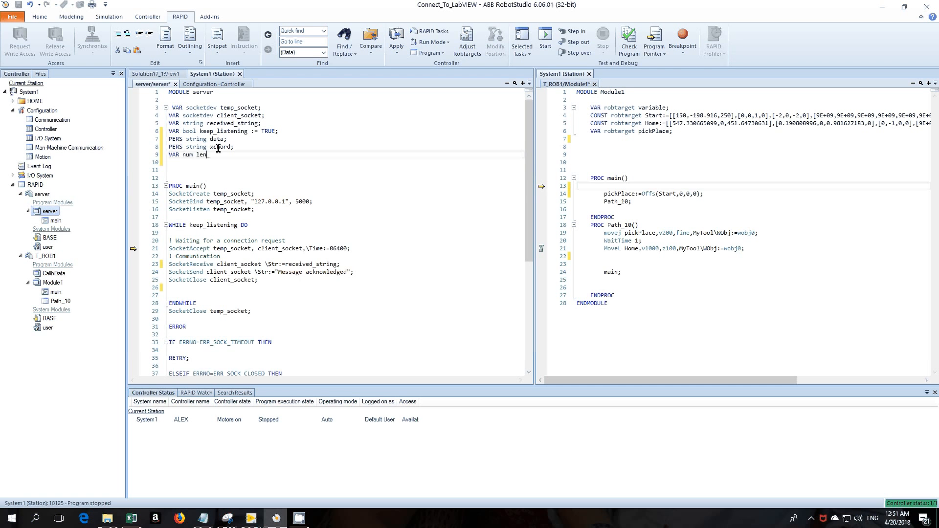
{"action": "type", "text": ";"}
- Add VAR num divider; and PERS num flag; below the len declaration, correcting typos
{"action": "key", "text": "Return"}
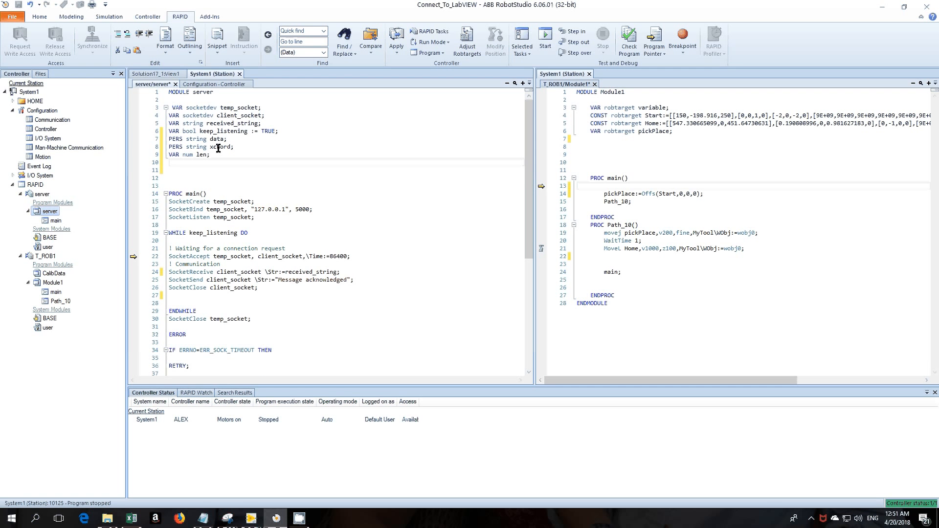
{"action": "type", "text": "VAR "}
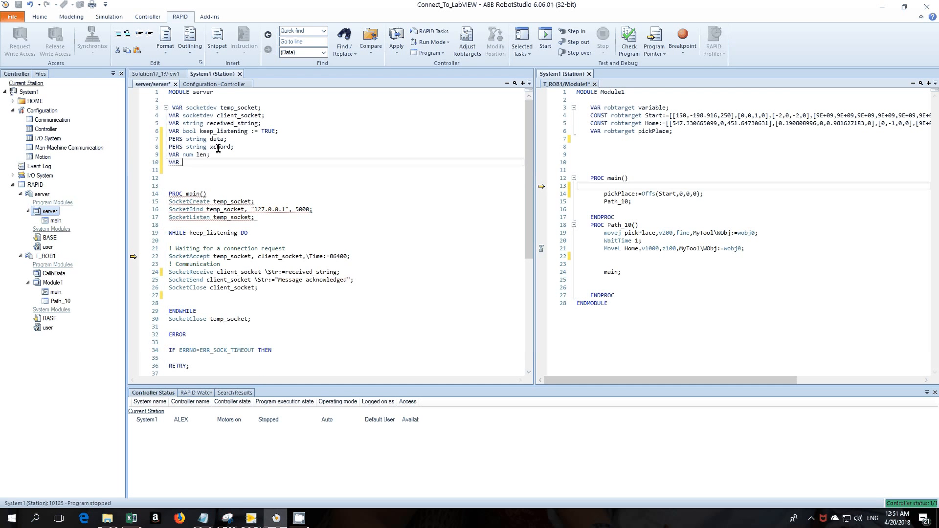
{"action": "type", "text": "num"}
{"action": "type", "text": " divider;"}
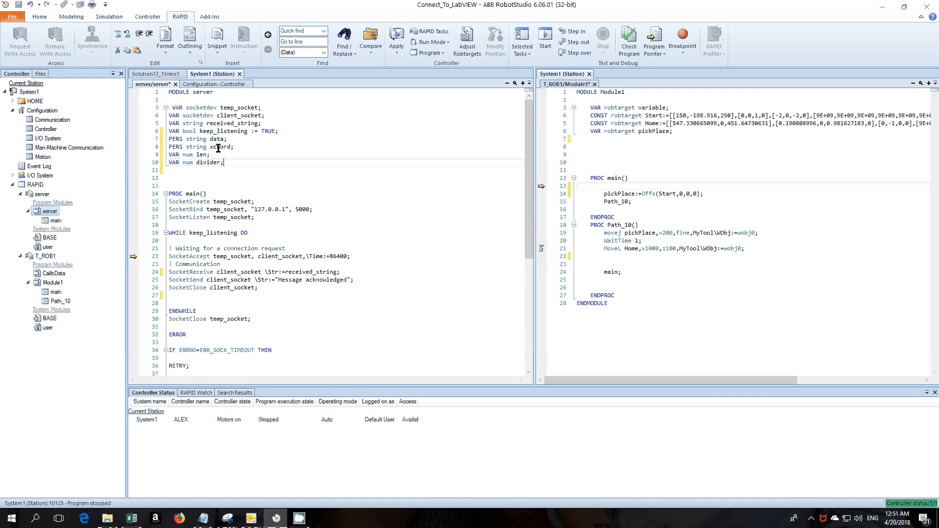
{"action": "key", "text": "Return"}
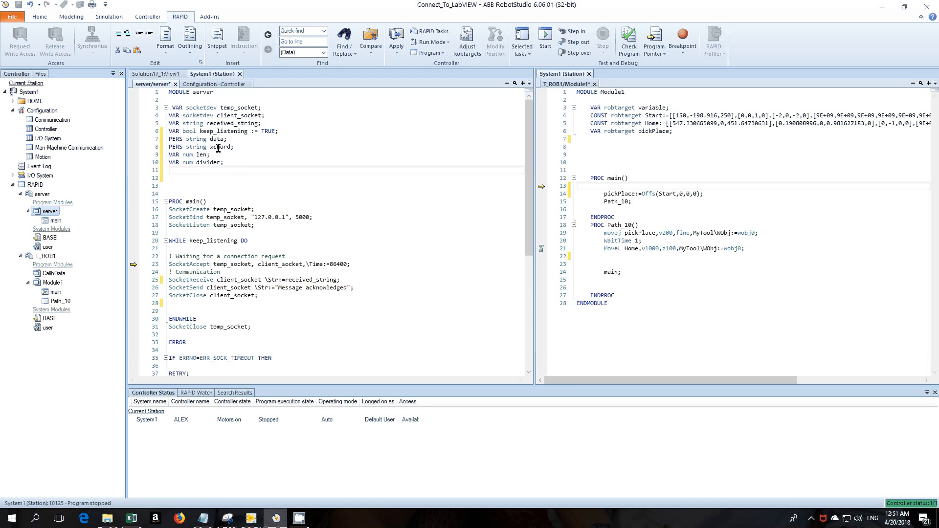
{"action": "type", "text": "VAR pers"}
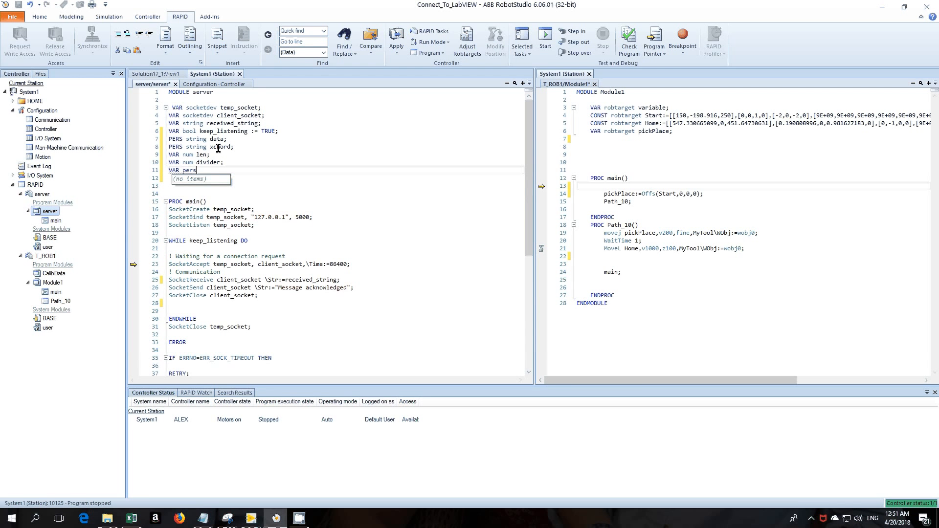
{"action": "key", "text": "BackSpace"}
{"action": "key", "text": "BackSpace"}
{"action": "key", "text": "BackSpace"}
{"action": "key", "text": "BackSpace"}
{"action": "key", "text": "BackSpace"}
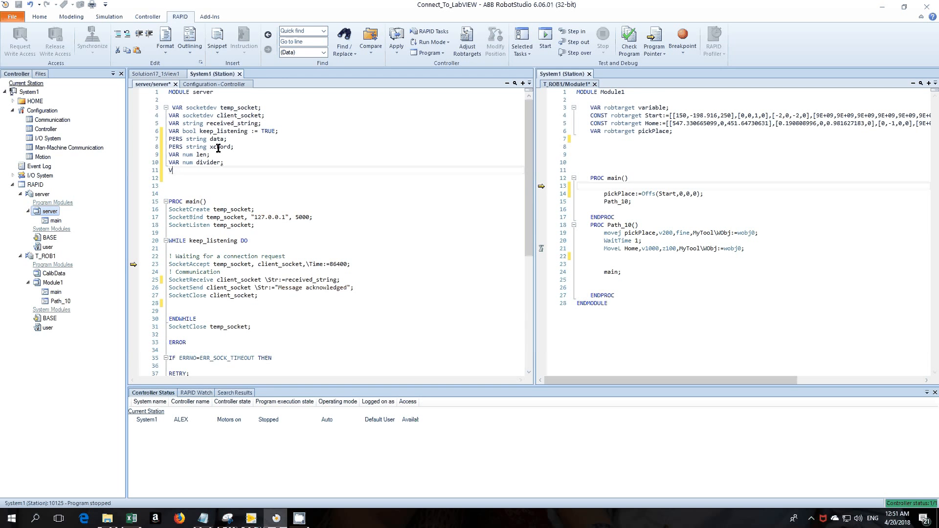
{"action": "key", "text": "BackSpace"}
{"action": "type", "text": "Per"}
{"action": "key", "text": "Tab"}
{"action": "type", "text": "VAR "}
{"action": "type", "text": "flag"}
{"action": "key", "text": "BackSpace"}
{"action": "key", "text": "BackSpace"}
{"action": "key", "text": "BackSpace"}
{"action": "type", "text": "num"}
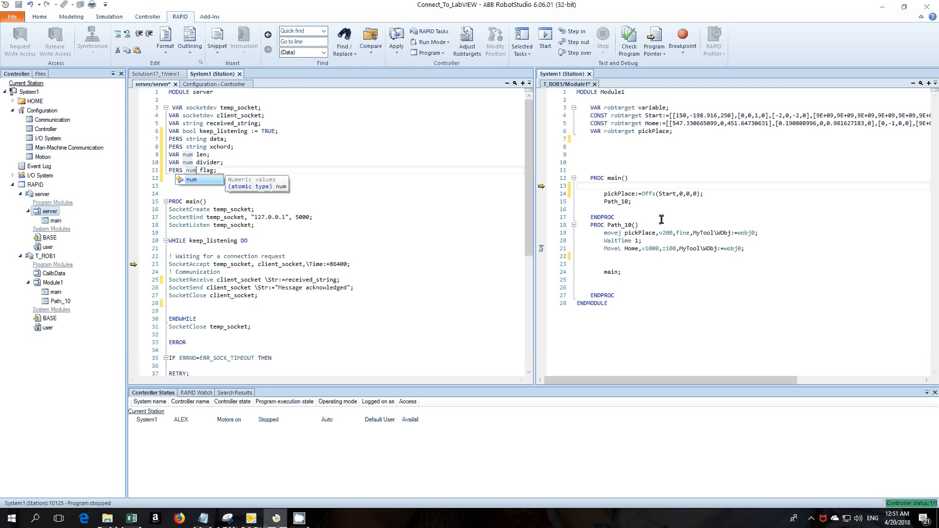
{"action": "left_click", "coordinate": [263, 194]}
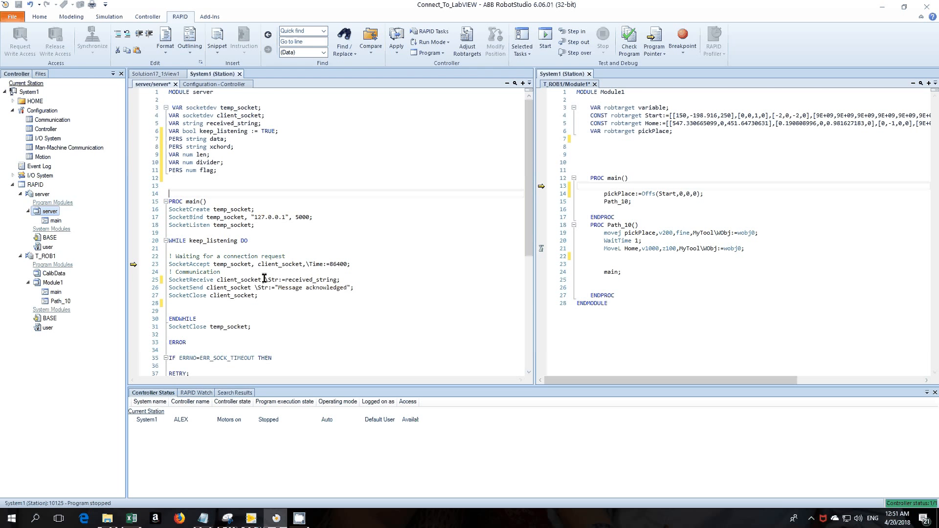
- Assign data:=received_string on a new line after SocketReceive, pasting the variable name
{"action": "left_click", "coordinate": [346, 280]}
{"action": "key", "text": "Return"}
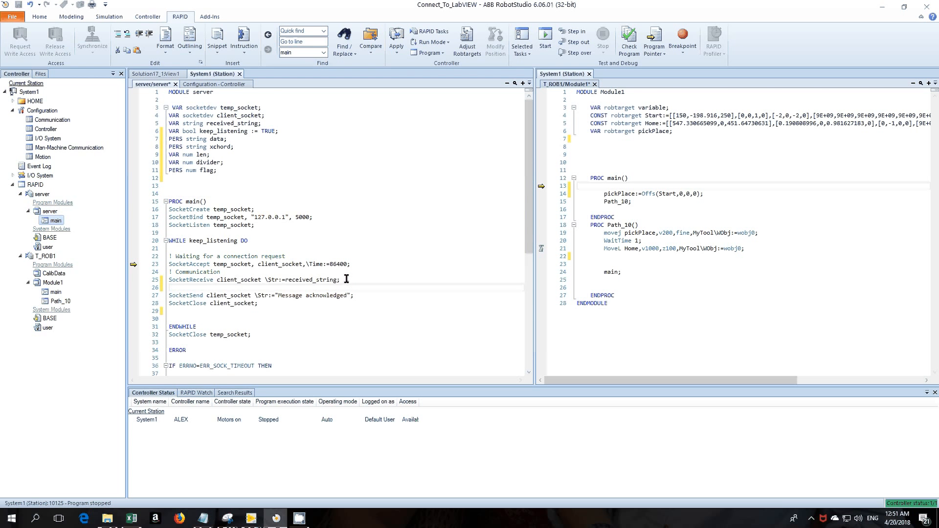
{"action": "type", "text": "data:"}
{"action": "type", "text": "="}
{"action": "left_click_drag", "start_coordinate": [284, 280], "coordinate": [336, 279]}
{"action": "key", "text": "ctrl+c"}
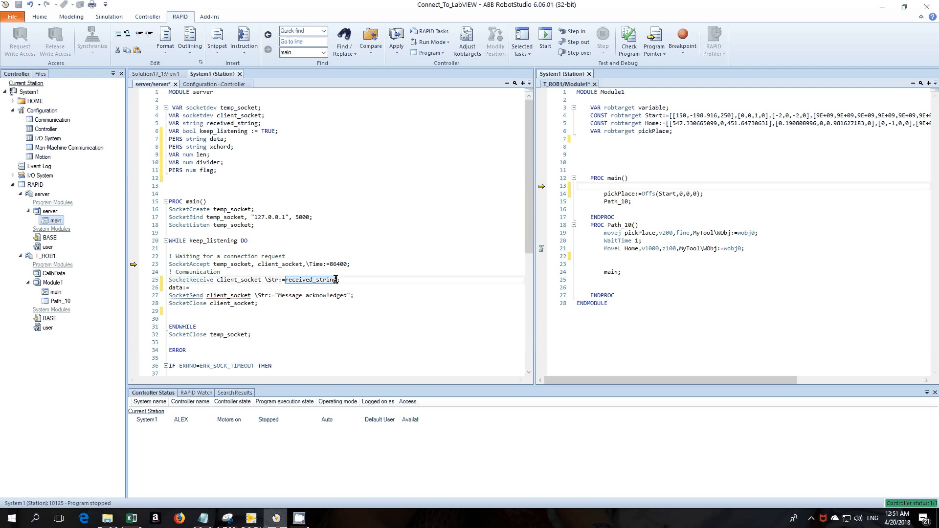
{"action": "right_click", "coordinate": [336, 280]}
{"action": "left_click", "coordinate": [223, 286]}
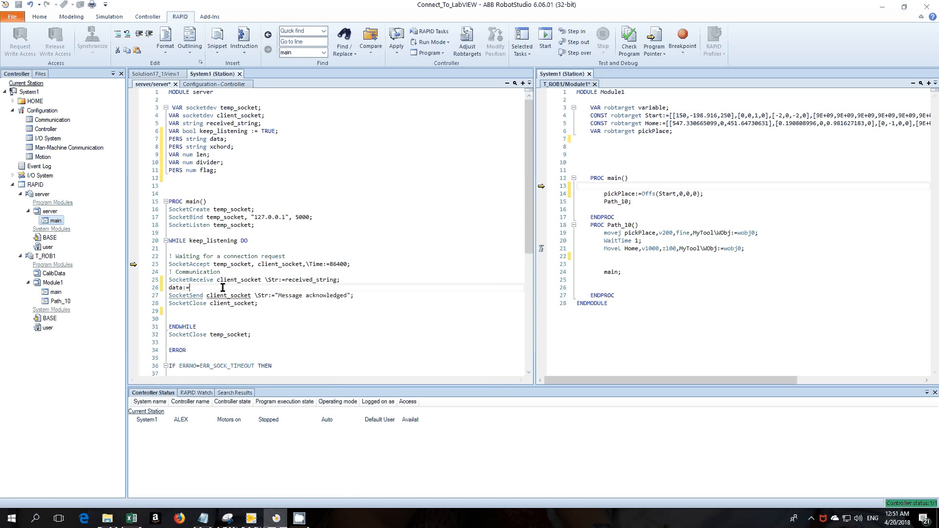
{"action": "key", "text": "ctrl+v"}
{"action": "type", "text": ";"}
{"action": "key", "text": "Return"}
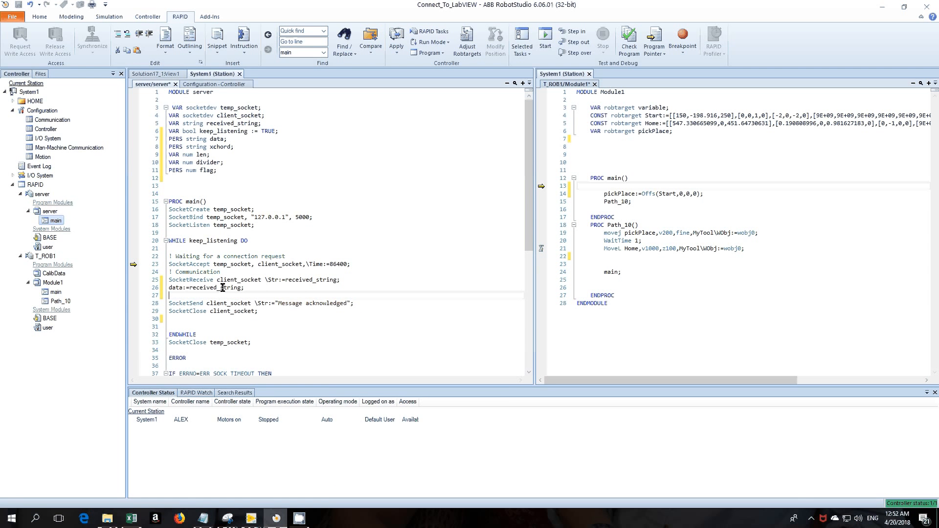
{"action": "type", "text": "len"}
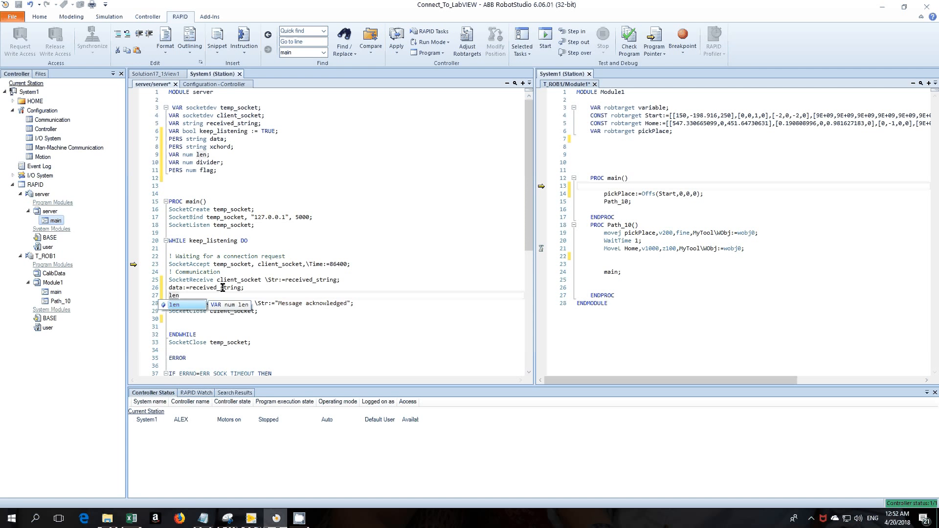
{"action": "type", "text": ":=str"}
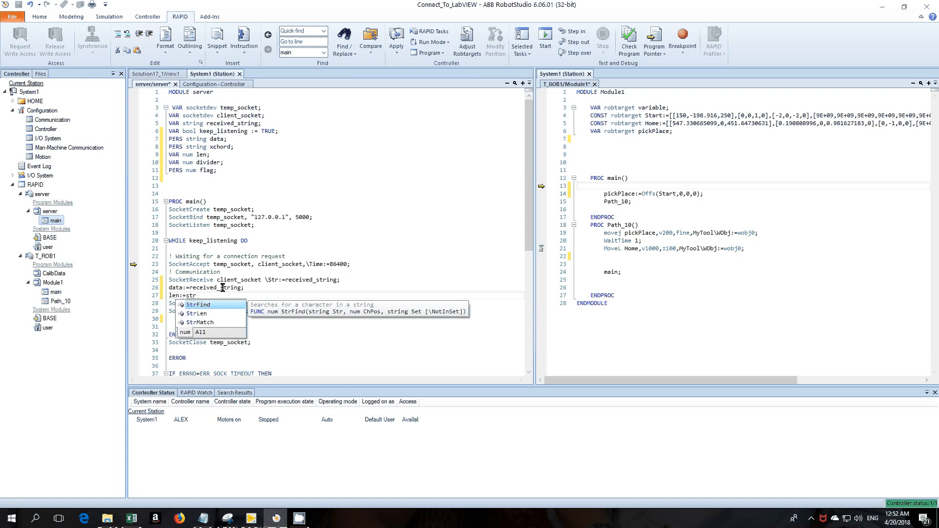
{"action": "type", "text": "len"}
- Add len:=StrLen(data); and divider:=StrFind(data,1,...); using autocomplete
{"action": "key", "text": "Tab"}
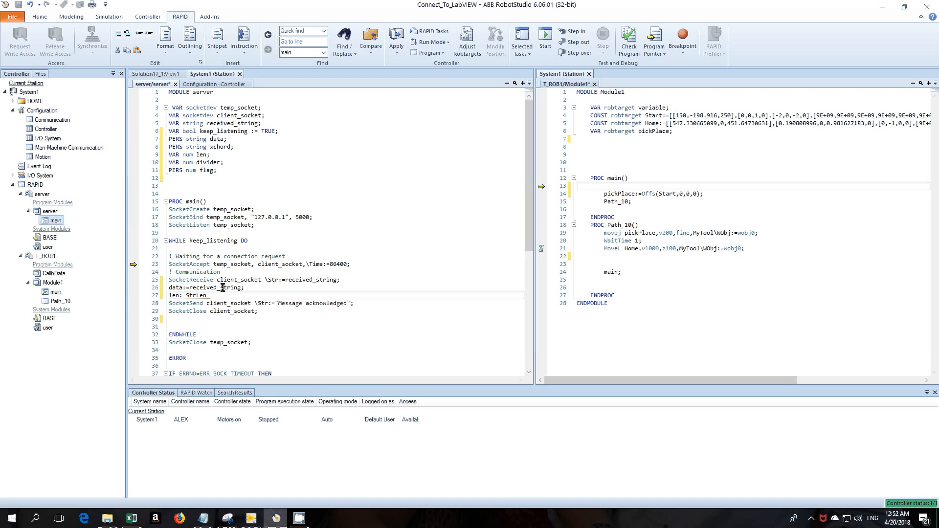
{"action": "type", "text": "(da"}
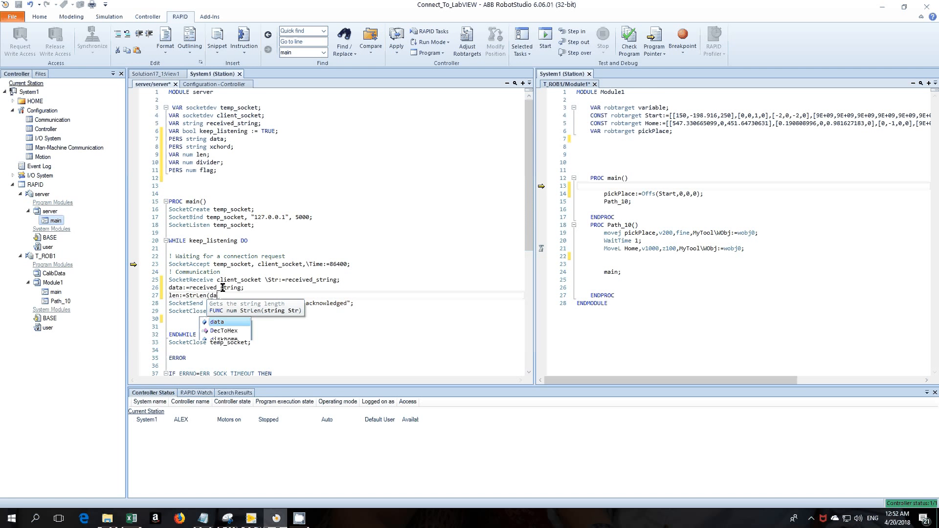
{"action": "type", "text": "ta)"}
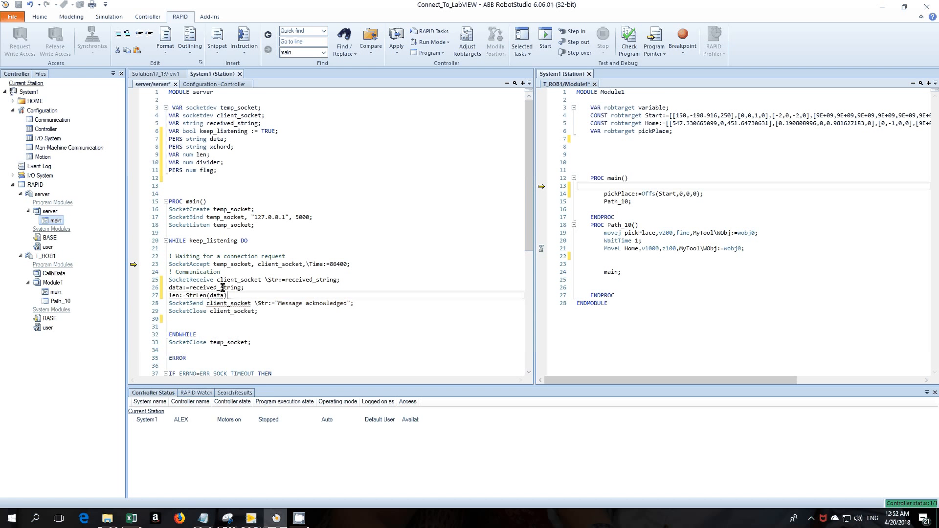
{"action": "type", "text": ";"}
{"action": "key", "text": "Return"}
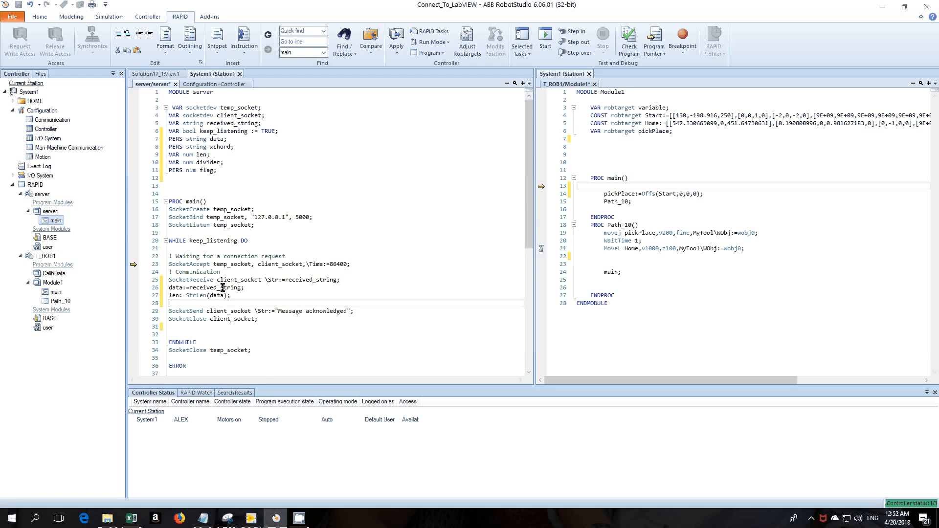
{"action": "type", "text": "divider"}
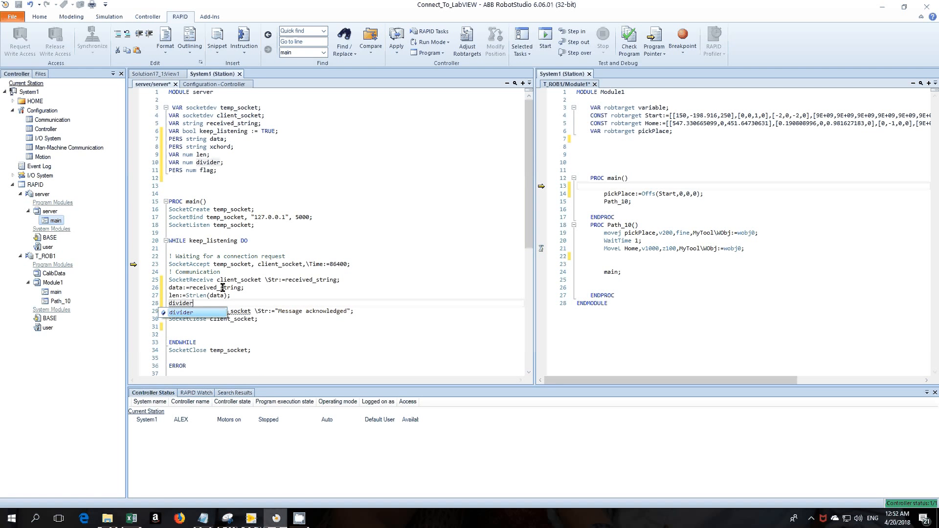
{"action": "type", "text": ":="}
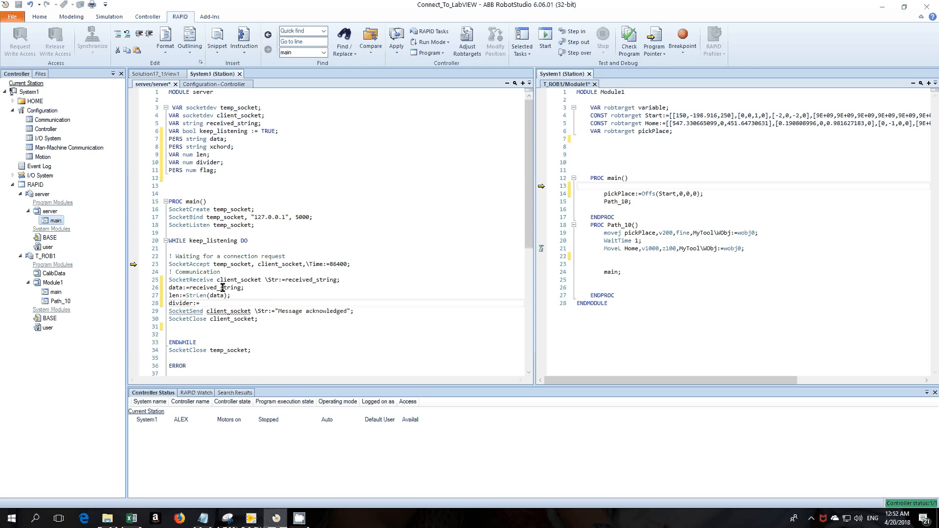
{"action": "type", "text": "strf"}
{"action": "key", "text": "Tab"}
{"action": "type", "text": "(data"}
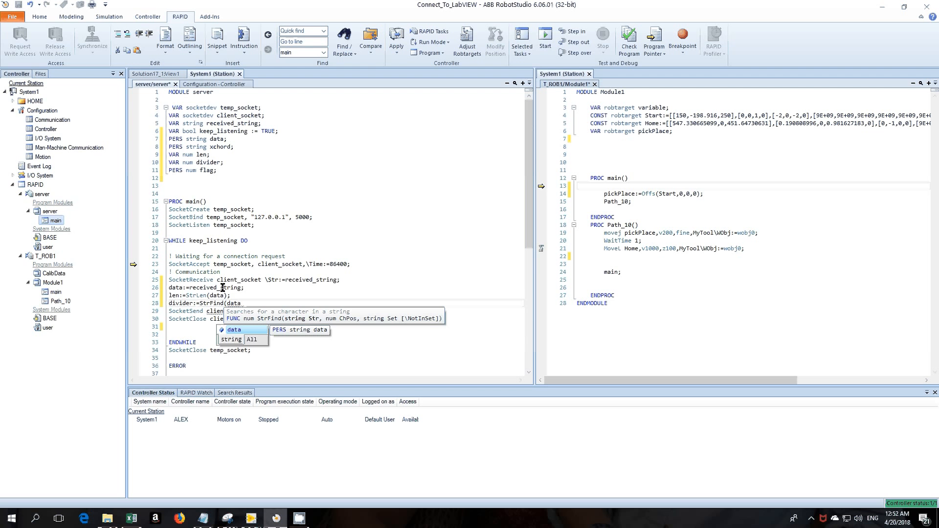
{"action": "type", "text": ","}
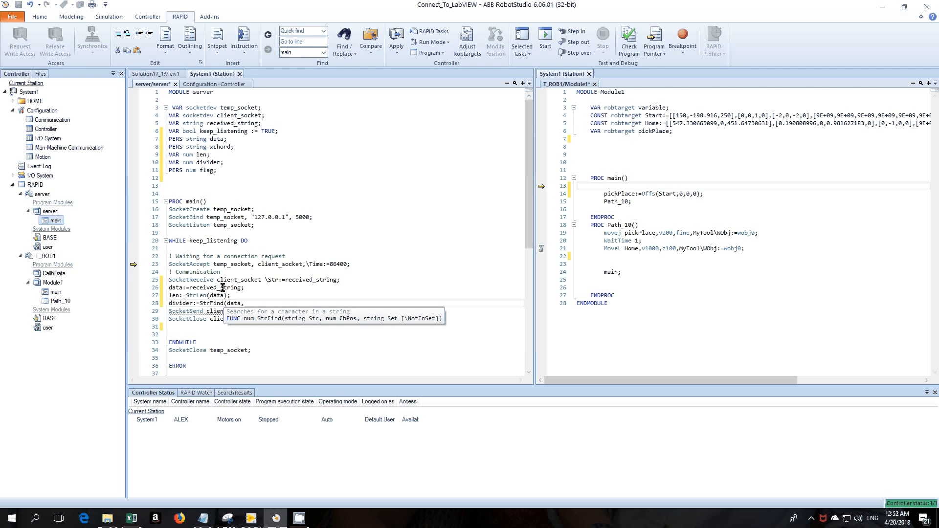
{"action": "type", "text": "!"}
{"action": "type", "text": "1"}
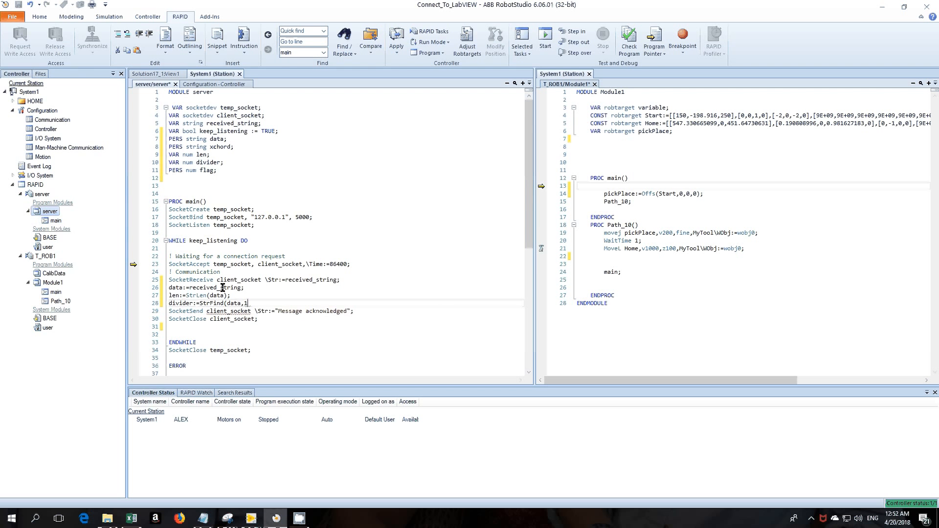
{"action": "type", "text": ","}
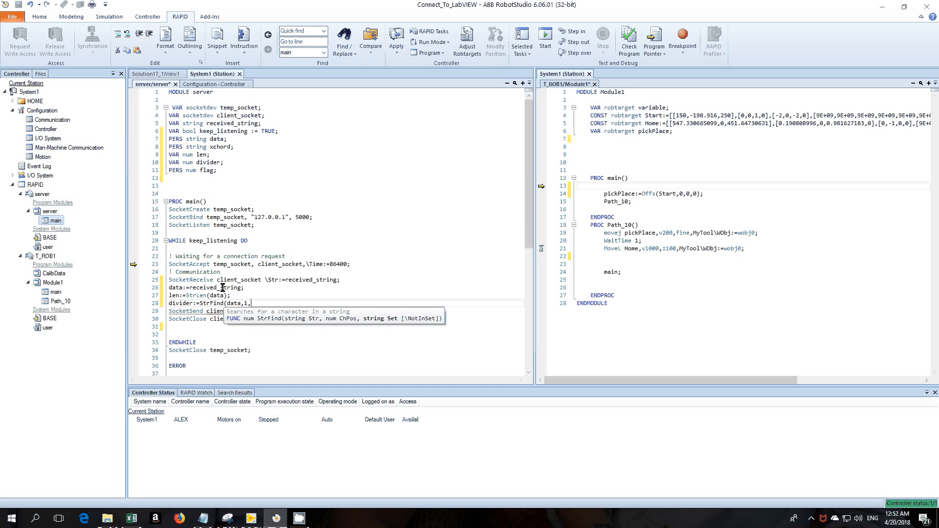
{"action": "type", "text": "\""}
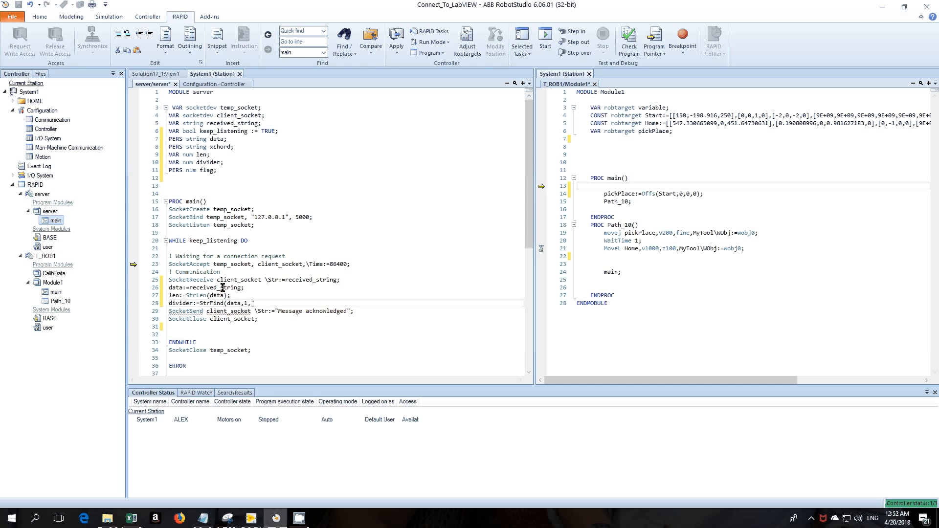
{"action": "type", "text": "'\")"}
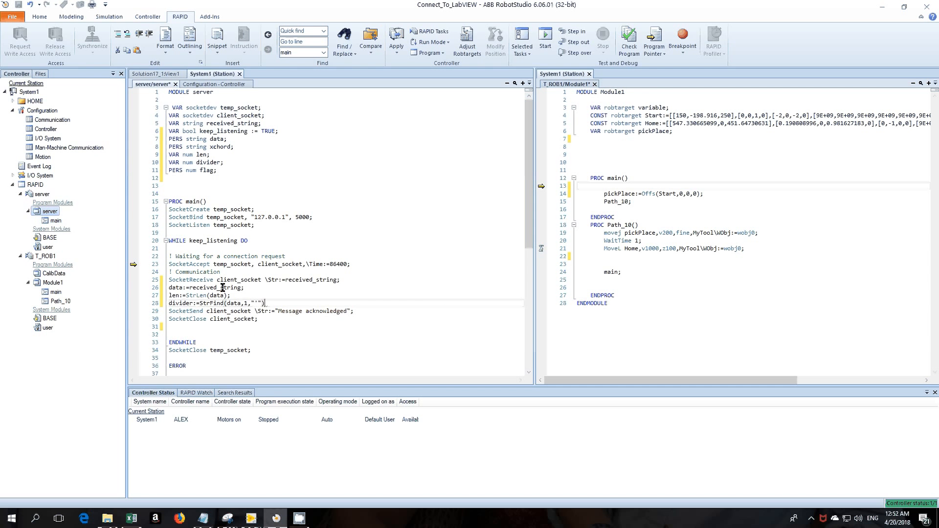
{"action": "type", "text": ";"}
{"action": "key", "text": "Return"}
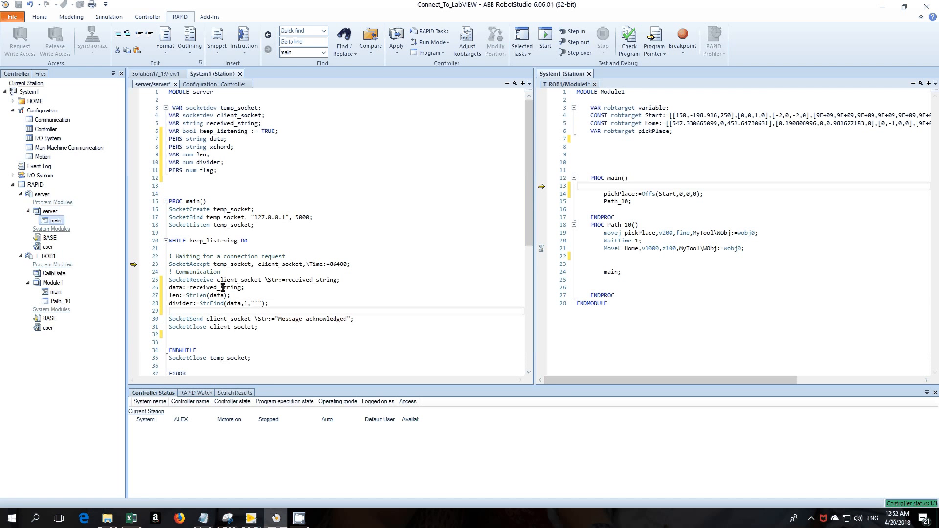
{"action": "type", "text": "xc"}
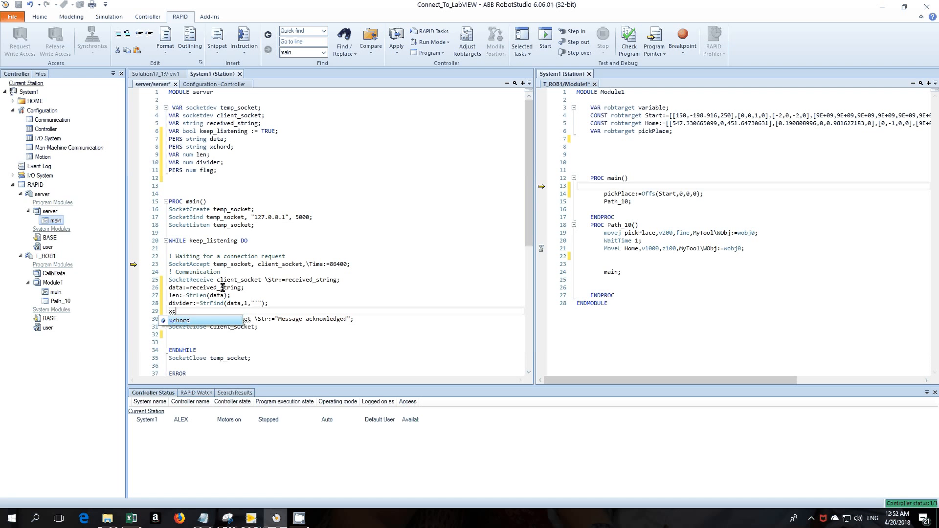
{"action": "type", "text": "hord:"}
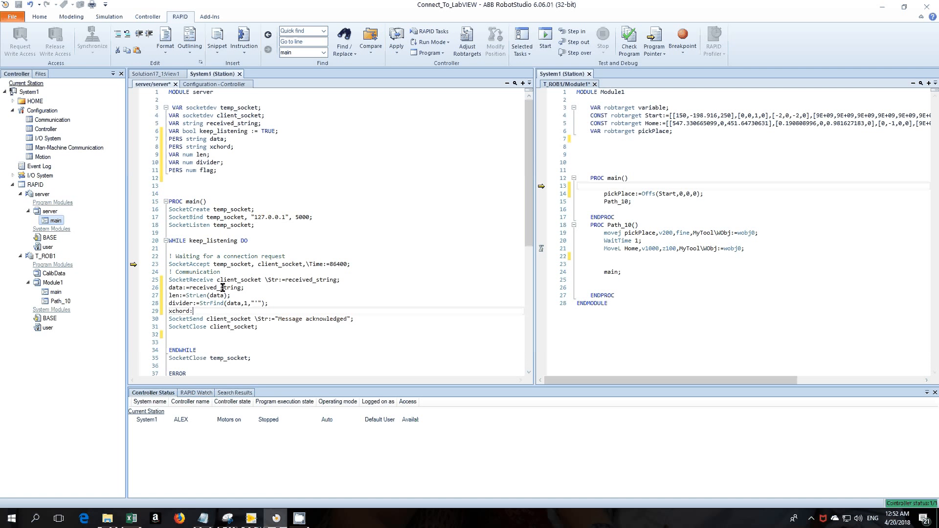
{"action": "type", "text": "=("}
- Add xchord:=StrPart(data,1,divider-1); fixing the stray parenthesis and misspelled argument
{"action": "key", "text": "BackSpace"}
{"action": "type", "text": "str"}
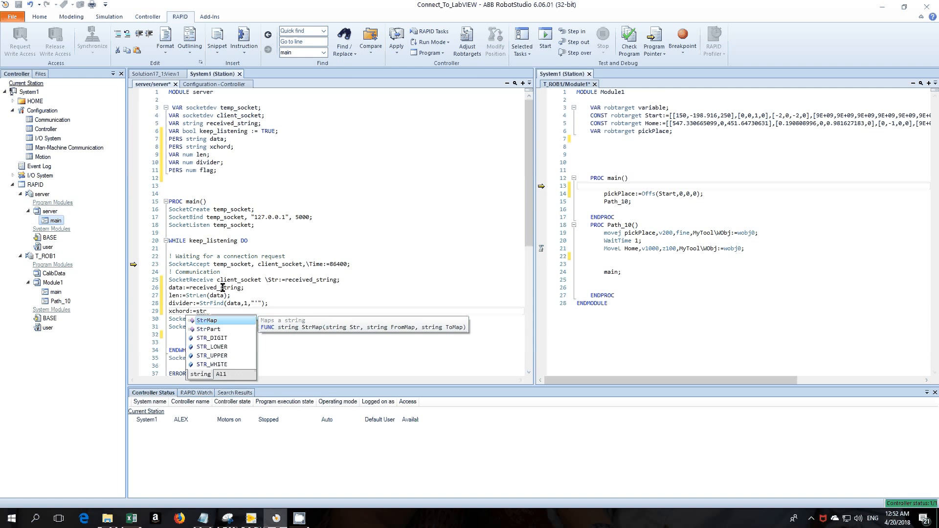
{"action": "key", "text": "Down"}
{"action": "key", "text": "Return"}
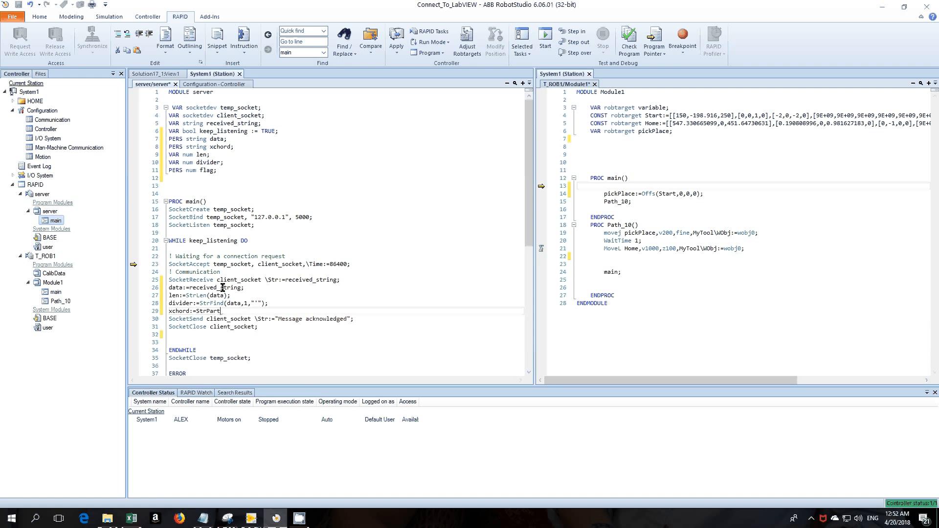
{"action": "type", "text": "(d"}
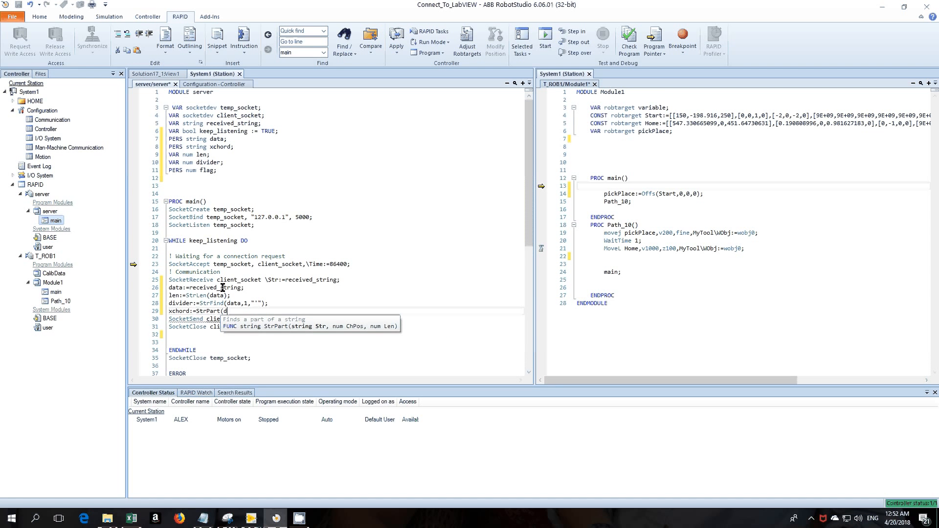
{"action": "type", "text": "ta"}
{"action": "key", "text": "BackSpace"}
{"action": "key", "text": "BackSpace"}
{"action": "type", "text": "a"}
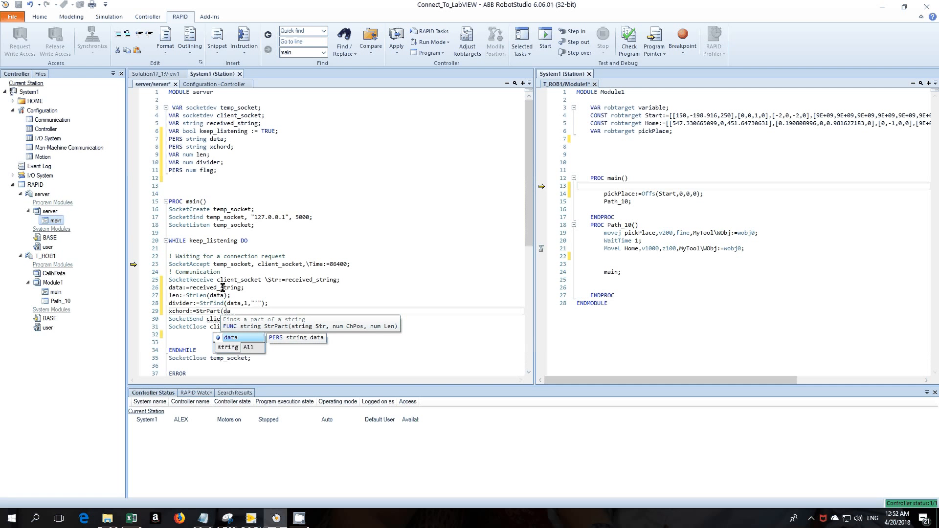
{"action": "type", "text": "ta"}
{"action": "type", "text": ","}
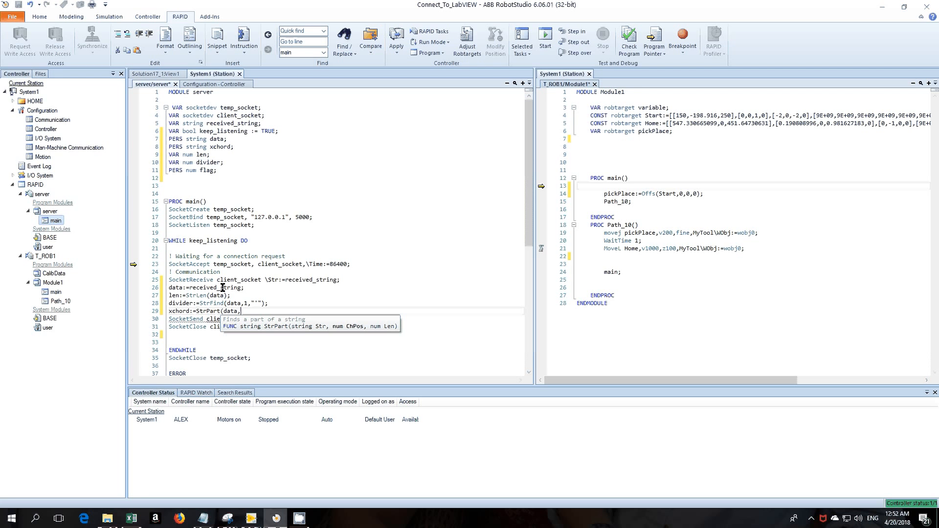
{"action": "type", "text": "1"}
{"action": "type", "text": ","}
{"action": "type", "text": "divider"}
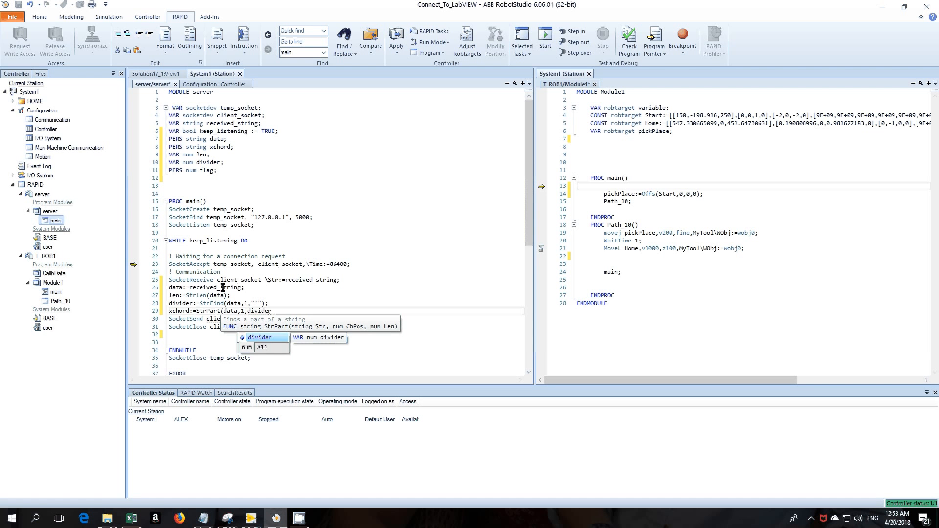
{"action": "type", "text": "-1"}
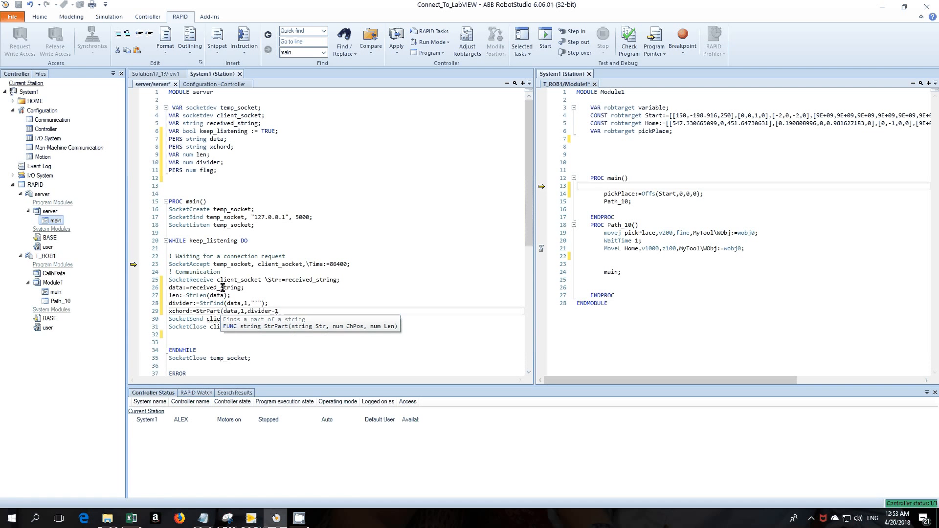
{"action": "type", "text": ");"}
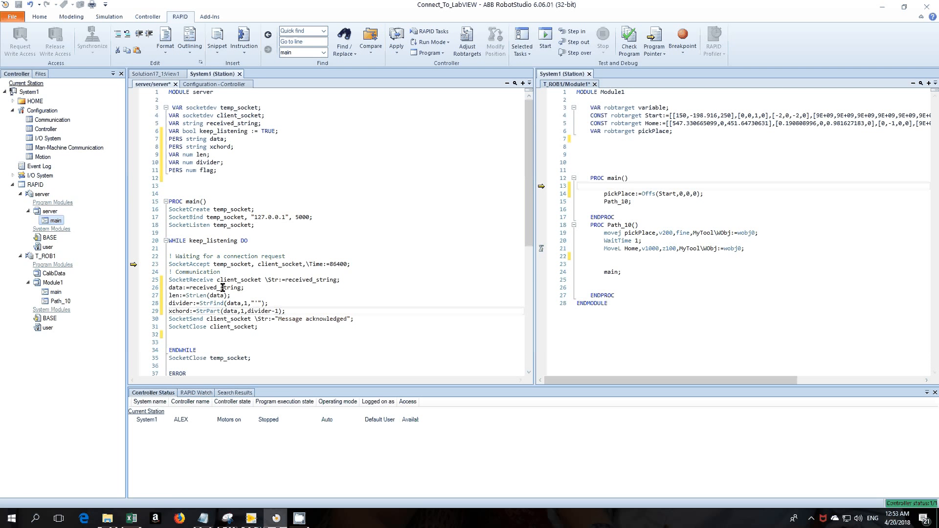
- Add flag:=1; after SocketClose client_socket in the listening loop
{"action": "left_click", "coordinate": [192, 334]}
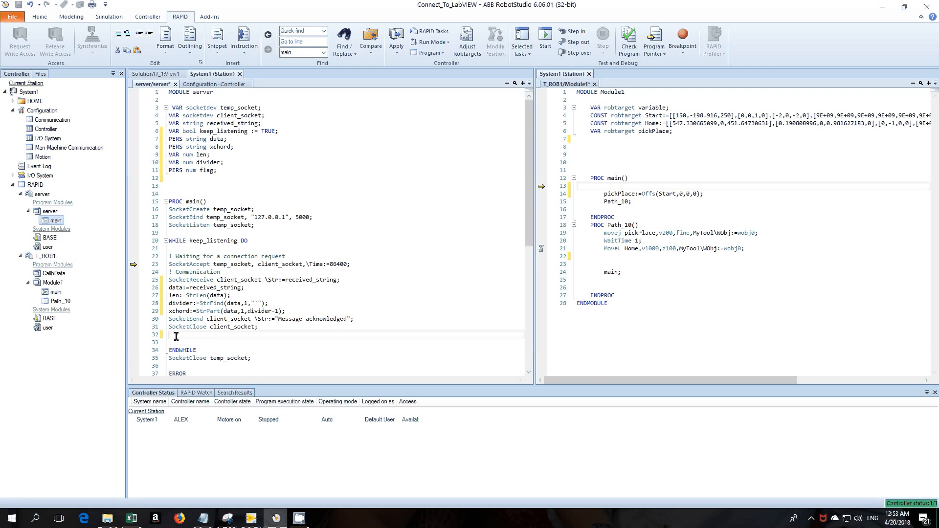
{"action": "type", "text": "flag"}
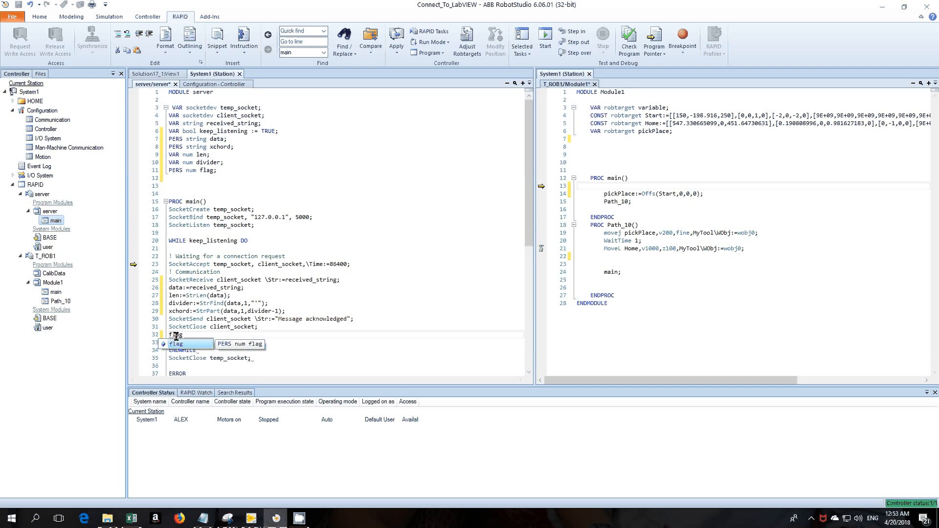
{"action": "type", "text": ":"}
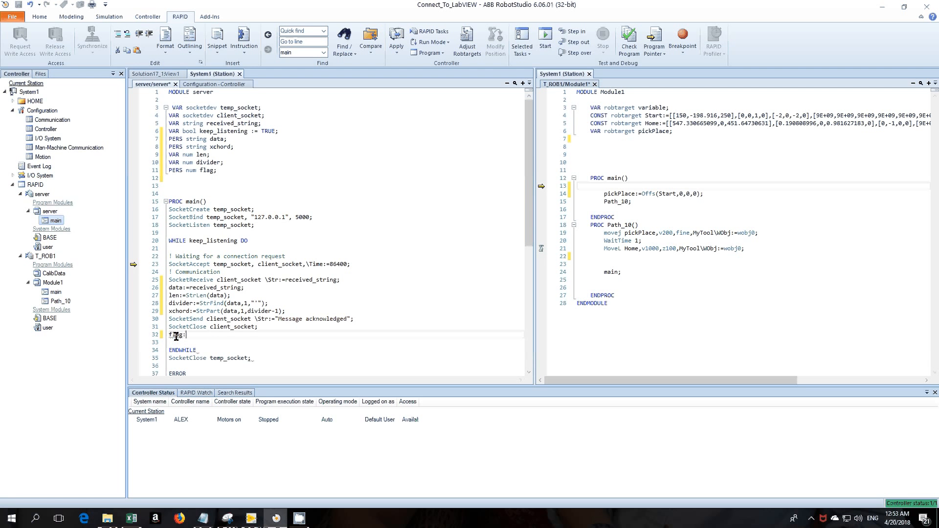
{"action": "type", "text": "=1;"}
- Copy the server's PERS and VAR declarations and paste them after pickPlace in Module1
{"action": "left_click", "coordinate": [617, 186]}
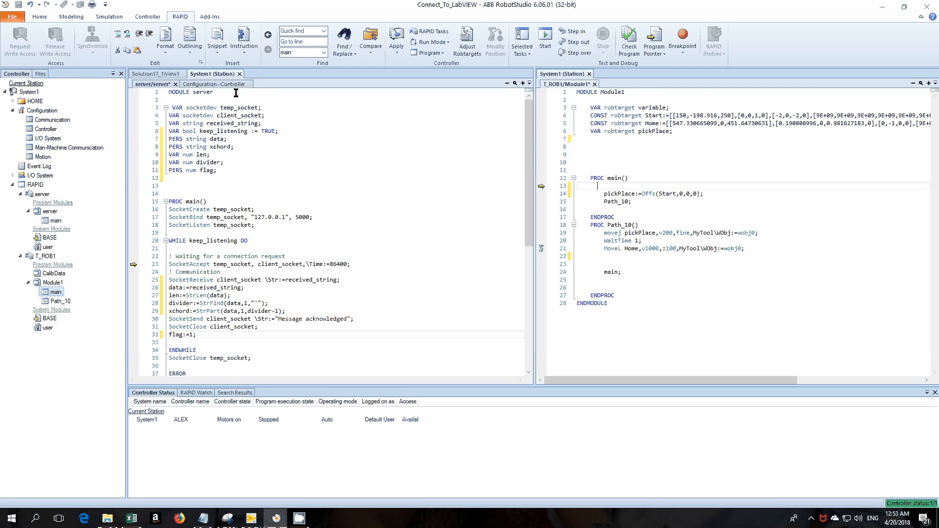
{"action": "left_click", "coordinate": [169, 139]}
{"action": "left_click_drag", "start_coordinate": [170, 138], "coordinate": [196, 163]}
{"action": "key", "text": "ctrl+c"}
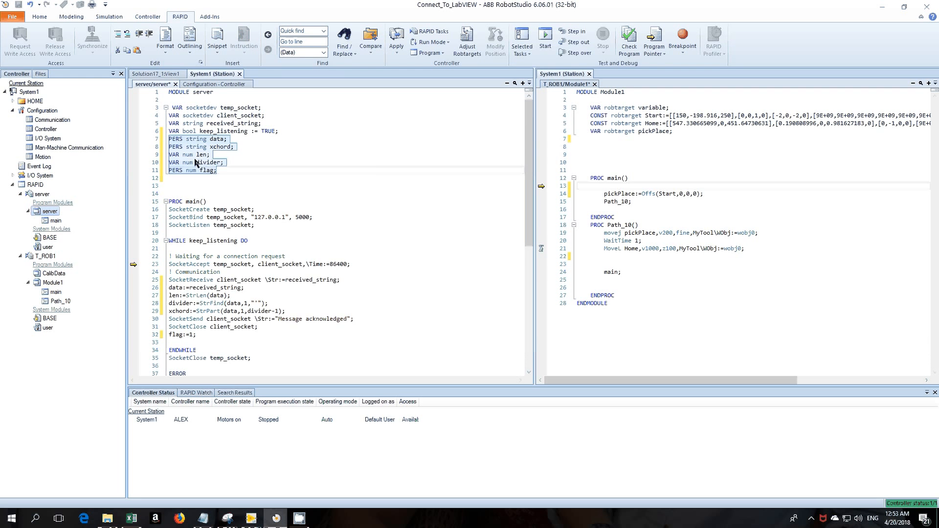
{"action": "right_click", "coordinate": [196, 162]}
{"action": "left_click", "coordinate": [677, 131]}
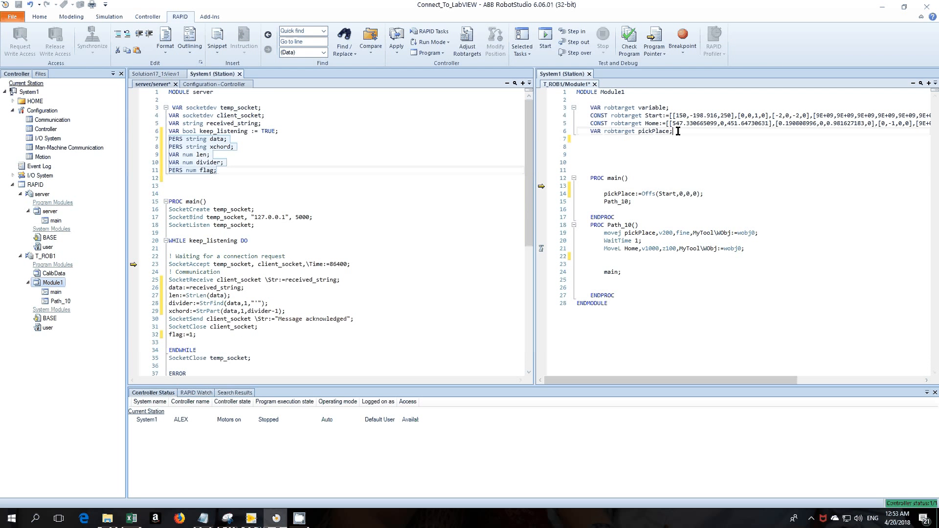
{"action": "key", "text": "ctrl+v"}
- Delete the pasted len and divider lines, leaving data, xchord and flag, and start a new line
{"action": "left_click", "coordinate": [615, 162]}
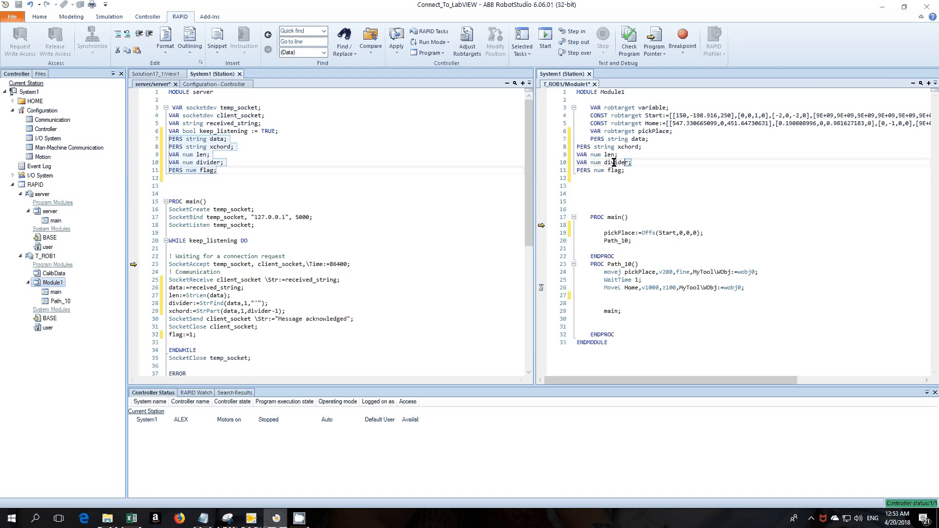
{"action": "left_click_drag", "start_coordinate": [615, 162], "coordinate": [558, 154]}
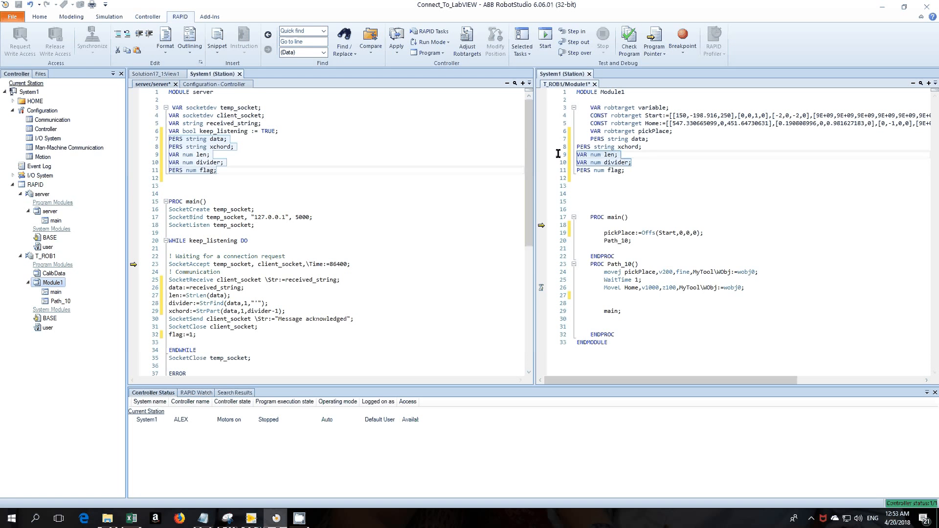
{"action": "key", "text": "Delete"}
{"action": "left_click", "coordinate": [628, 155]}
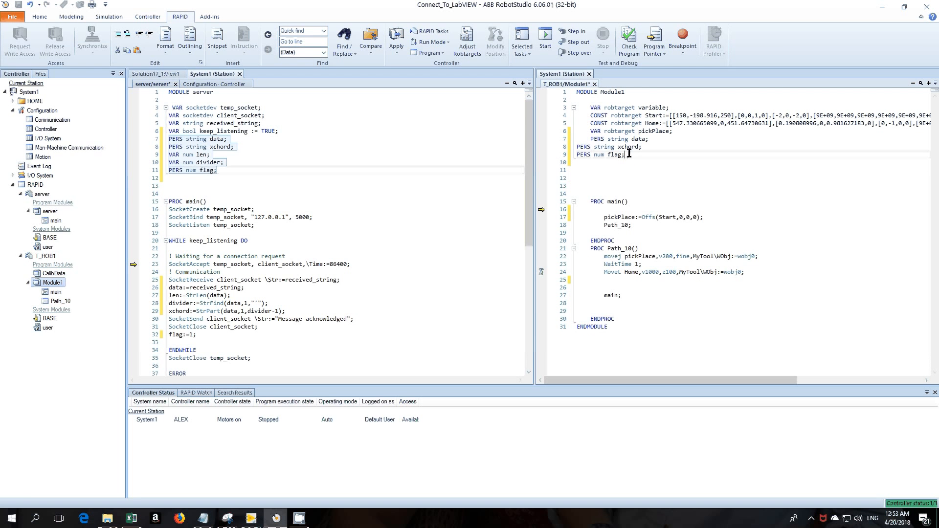
{"action": "key", "text": "Return"}
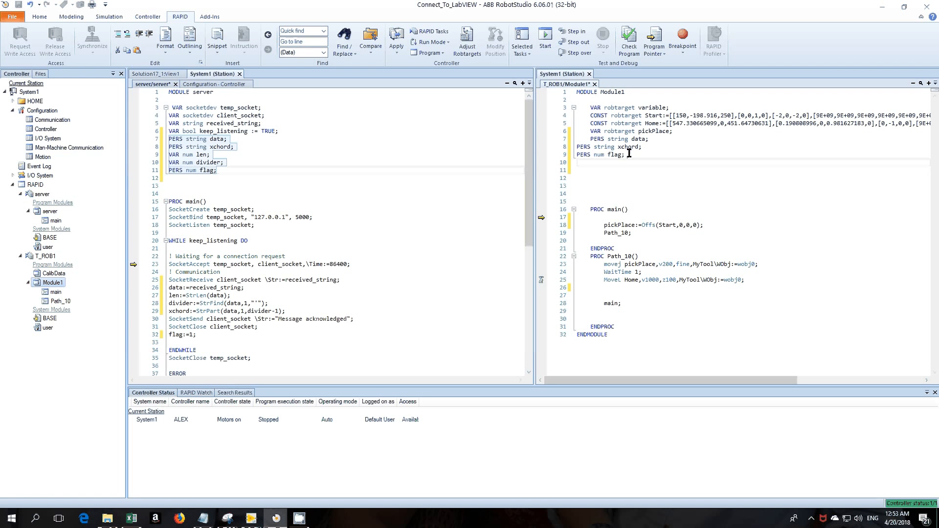
{"action": "type", "text": "VAR num"}
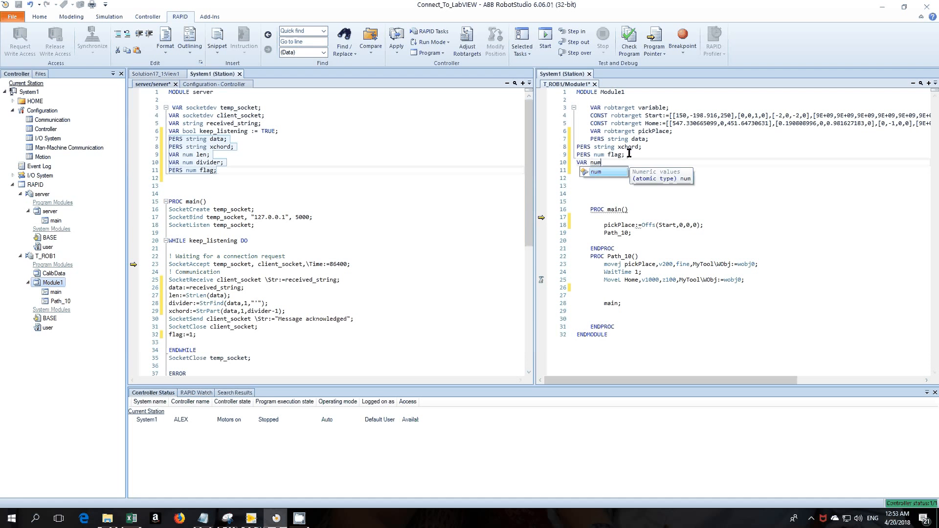
{"action": "type", "text": " x"}
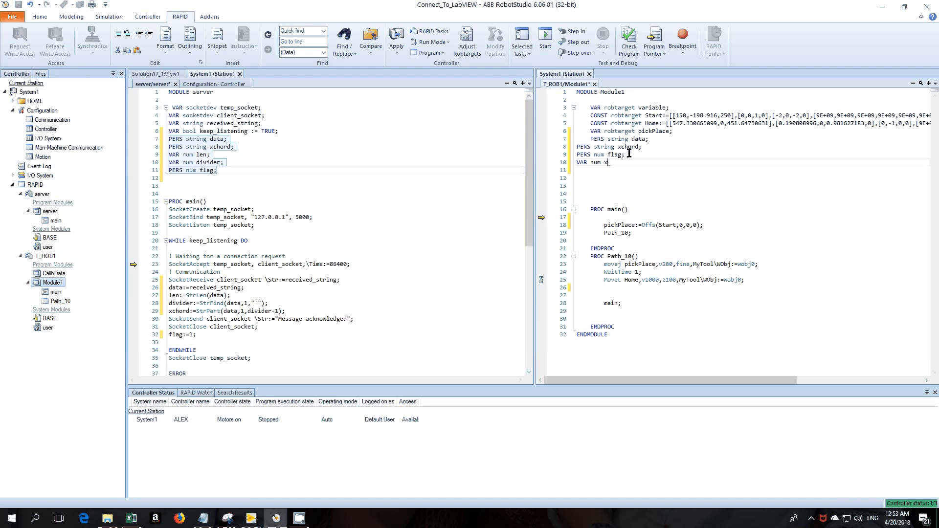
{"action": "type", "text": "axis"}
{"action": "type", "text": ";"}
- Declare VAR num xaxis; and VAR bool xok; below PERS num flag in Module1
{"action": "key", "text": "Return"}
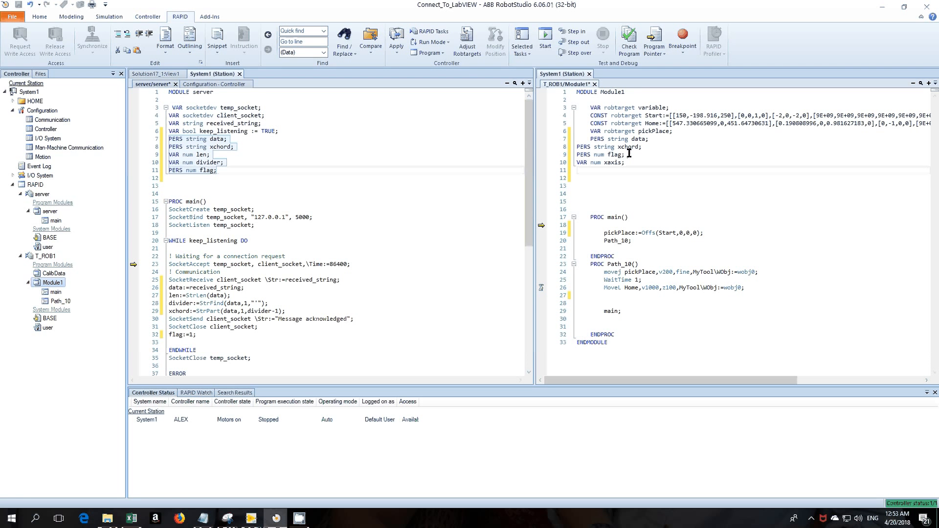
{"action": "type", "text": "boo"}
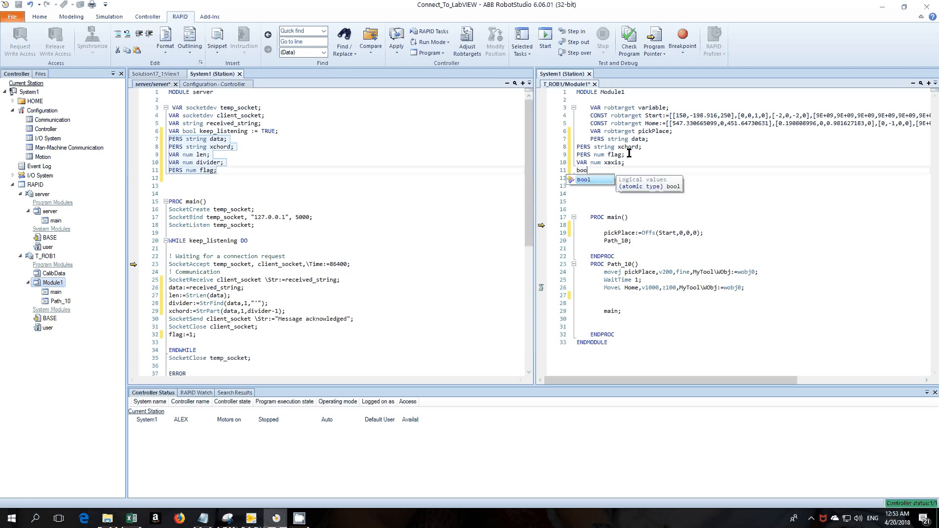
{"action": "key", "text": "BackSpace"}
{"action": "key", "text": "BackSpace"}
{"action": "key", "text": "BackSpace"}
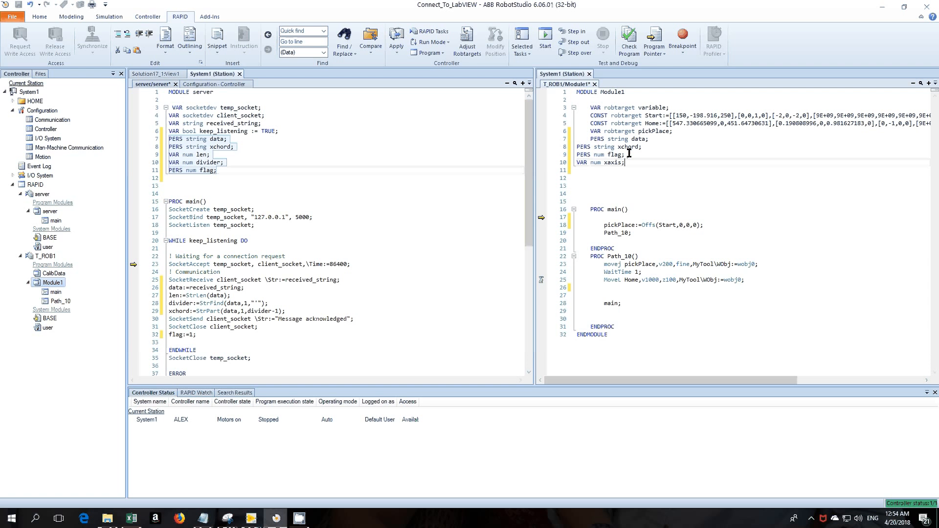
{"action": "key", "text": "Return"}
{"action": "type", "text": "var bool"}
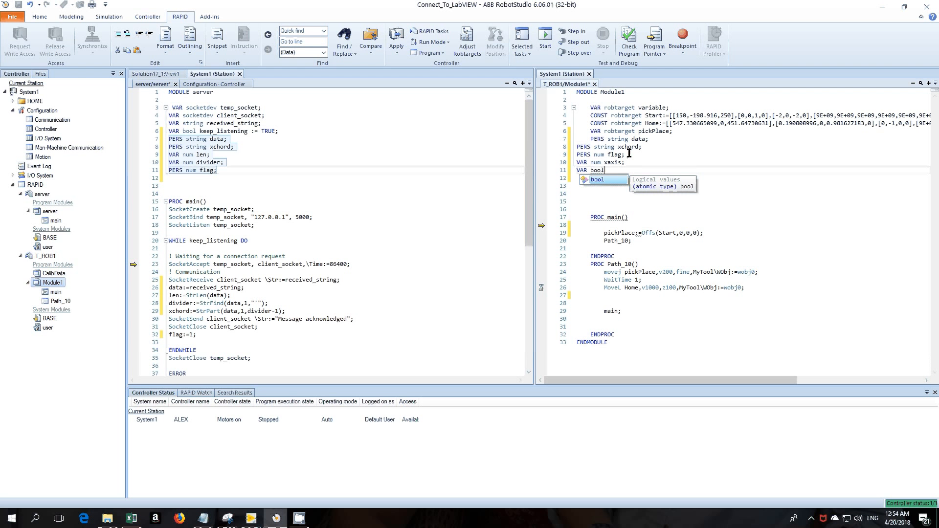
{"action": "type", "text": " xok"}
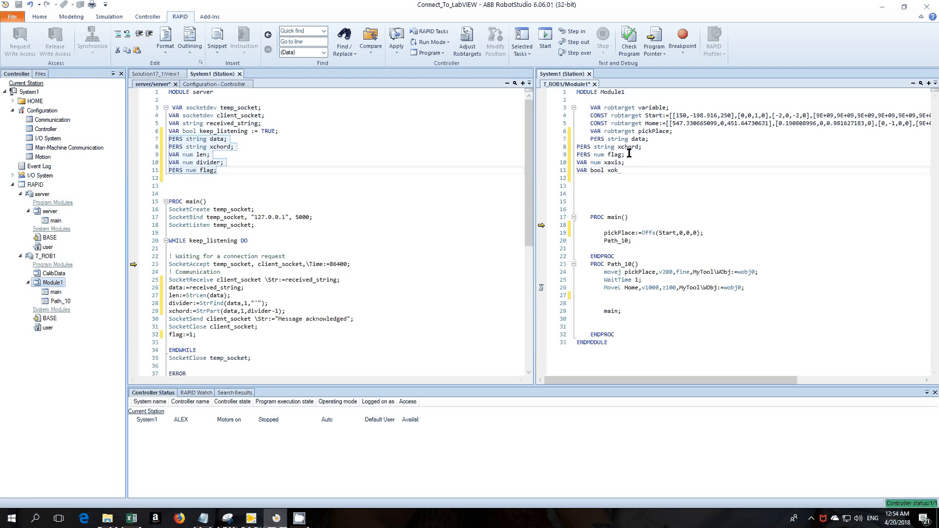
{"action": "type", "text": ";"}
{"action": "key", "text": "Return"}
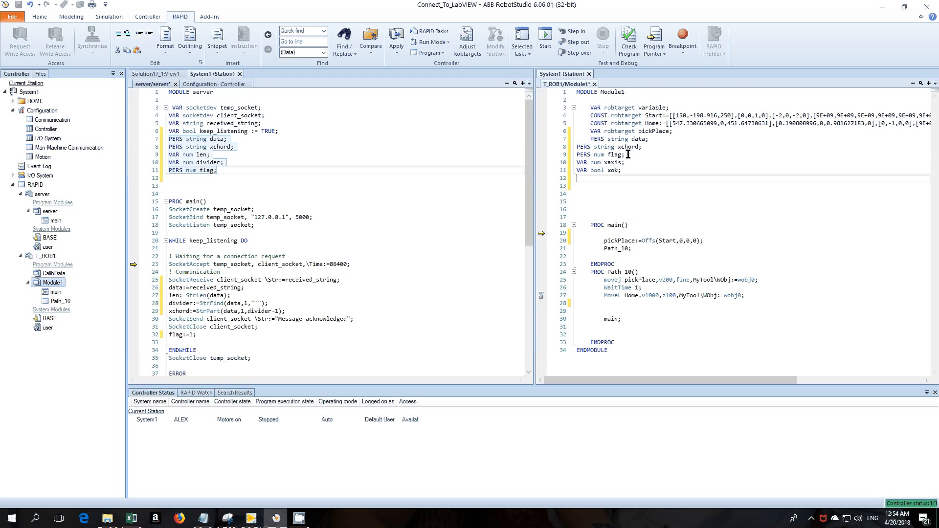
{"action": "left_click", "coordinate": [628, 154]}
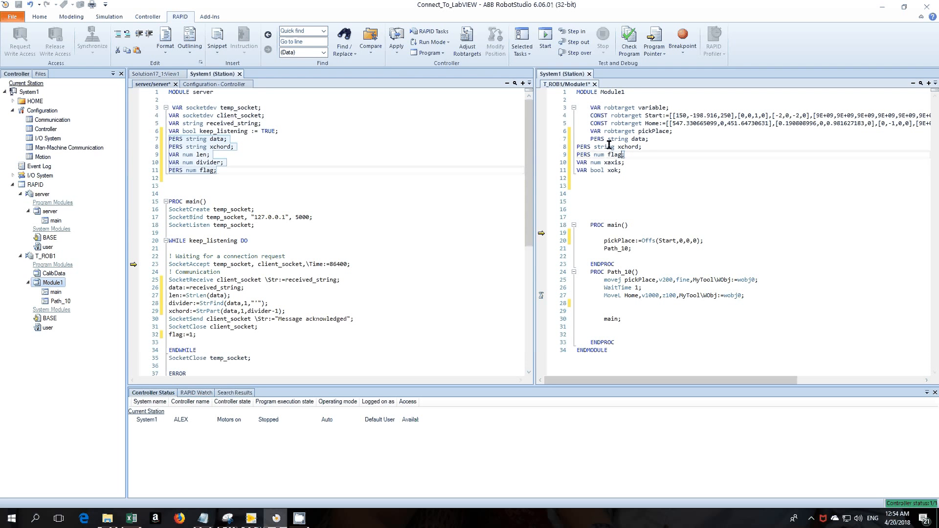
{"action": "left_click_drag", "start_coordinate": [625, 156], "coordinate": [591, 138]}
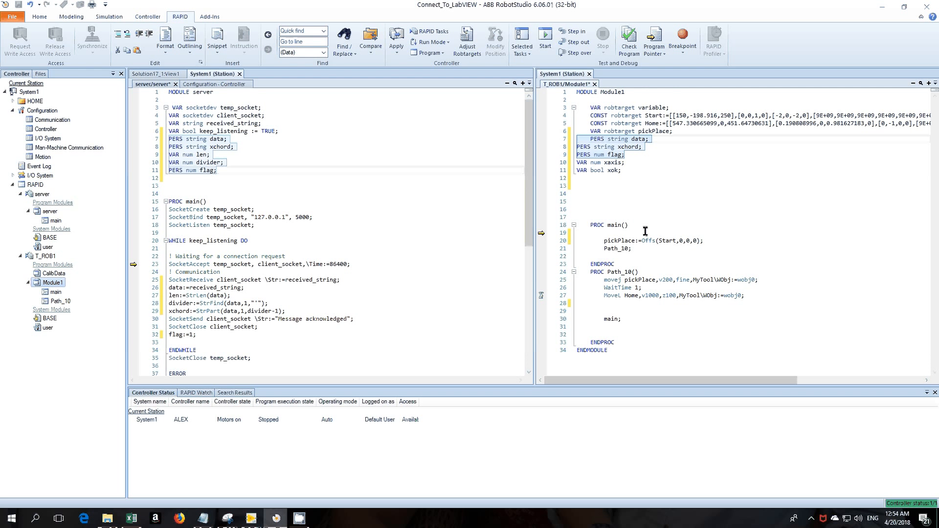
- Begin main with WaitUntil flag=1 \MaxTime:=3600; via autocomplete
{"action": "left_click", "coordinate": [616, 233]}
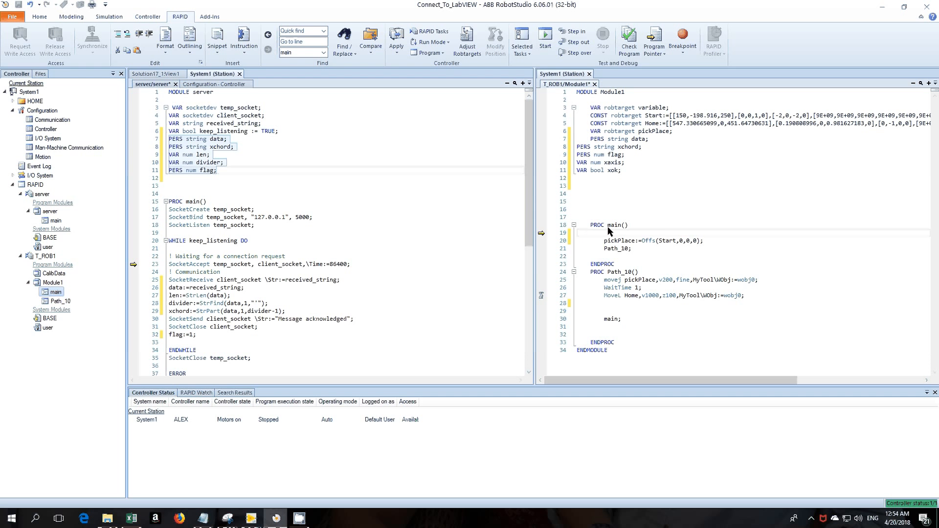
{"action": "type", "text": "Wait"}
{"action": "key", "text": "BackSpace"}
{"action": "key", "text": "BackSpace"}
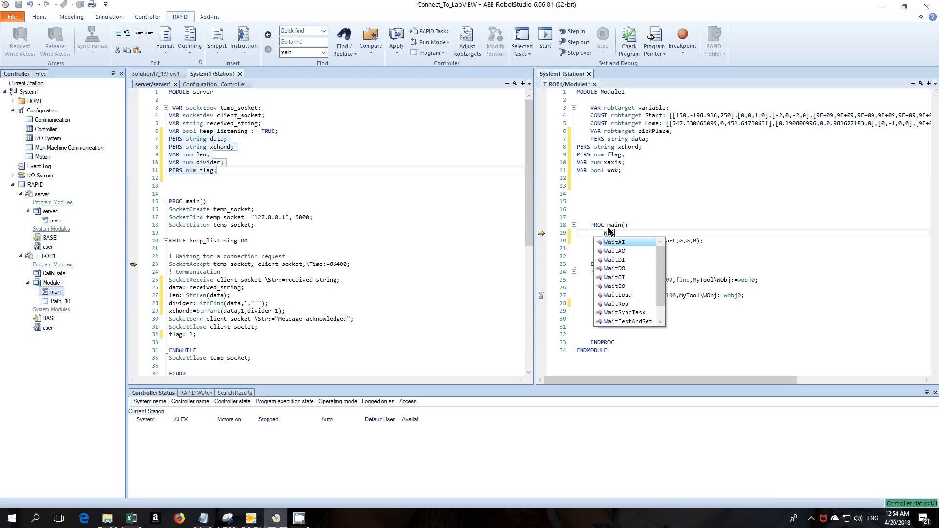
{"action": "type", "text": "un"}
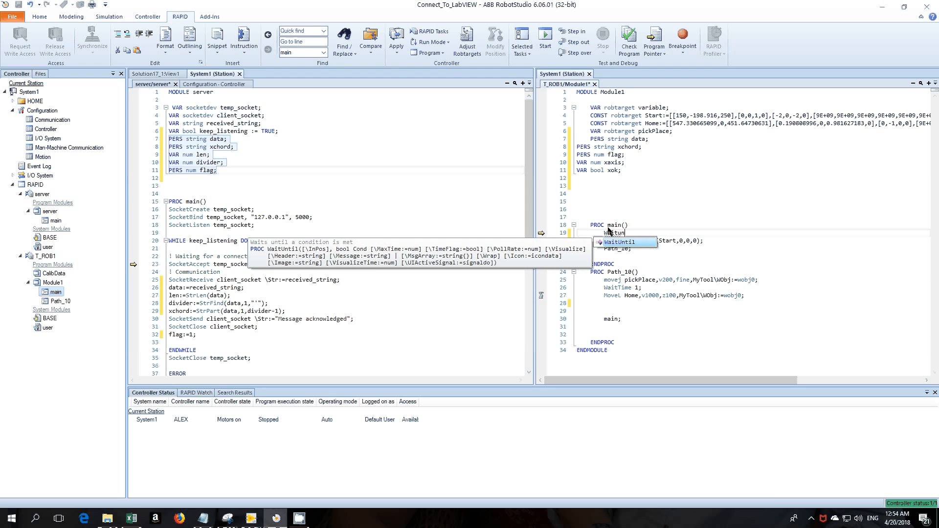
{"action": "key", "text": "Tab"}
{"action": "type", "text": "flag"}
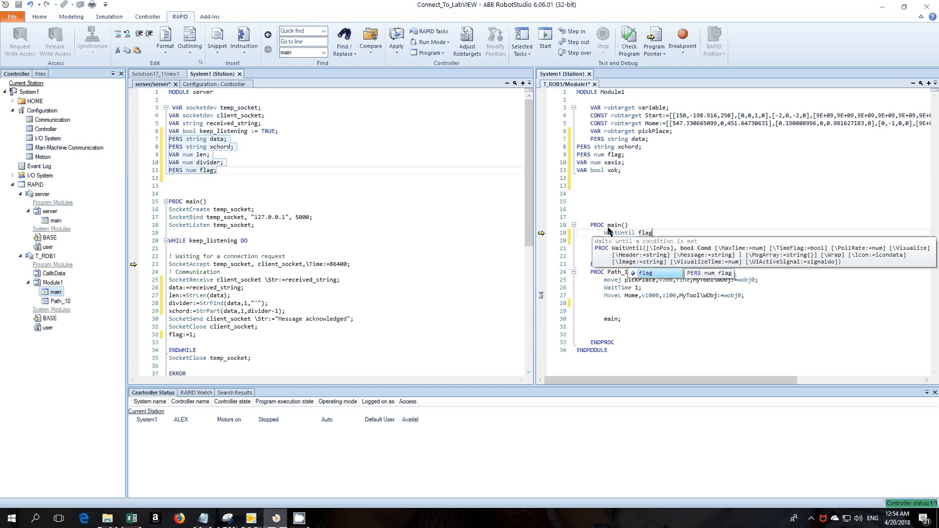
{"action": "type", "text": "=1"}
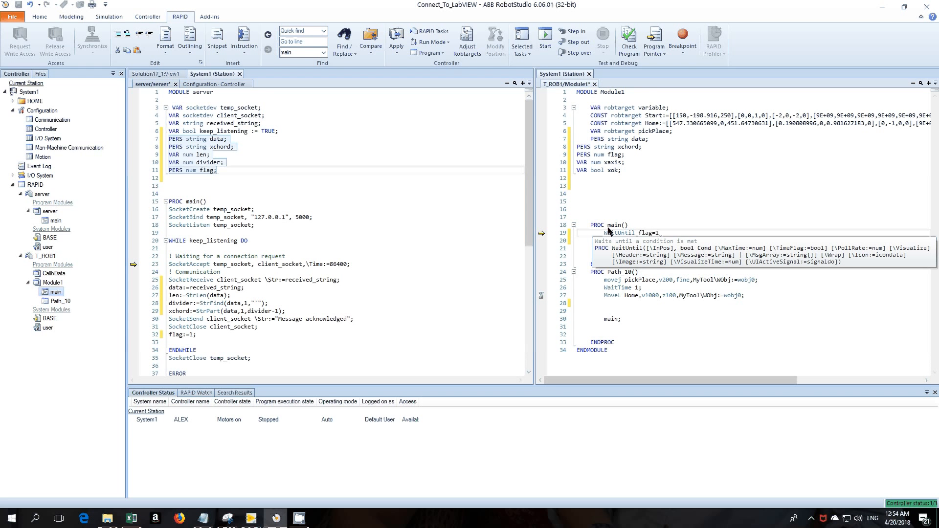
{"action": "type", "text": " \\"}
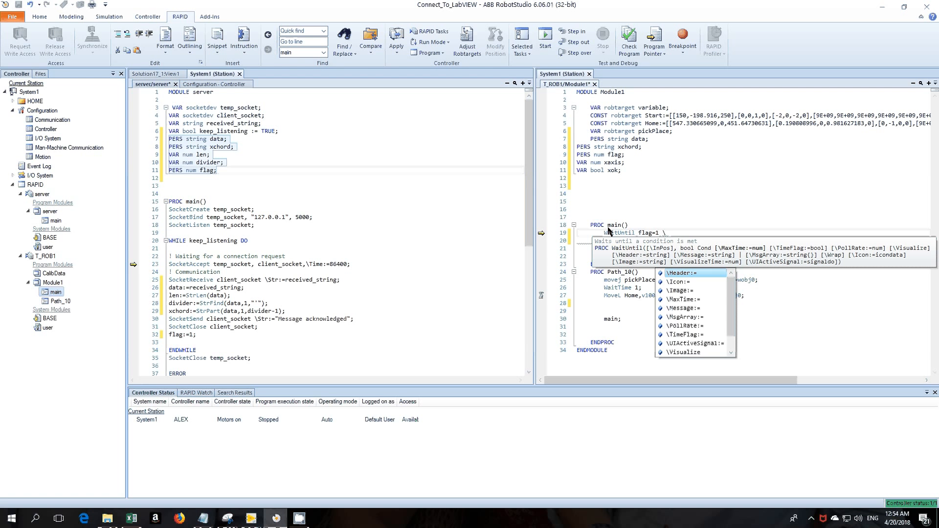
{"action": "type", "text": "ma"}
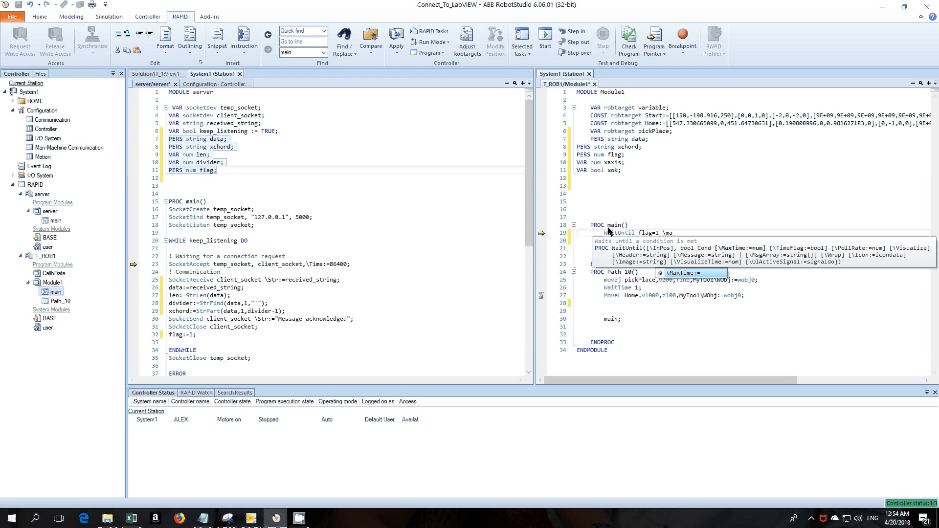
{"action": "key", "text": "Tab"}
{"action": "type", "text": "360"}
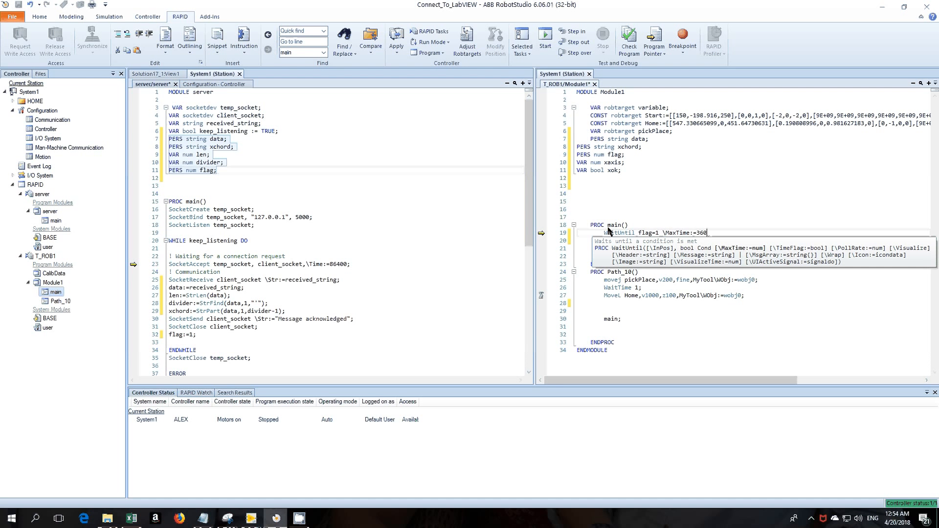
{"action": "type", "text": "0;"}
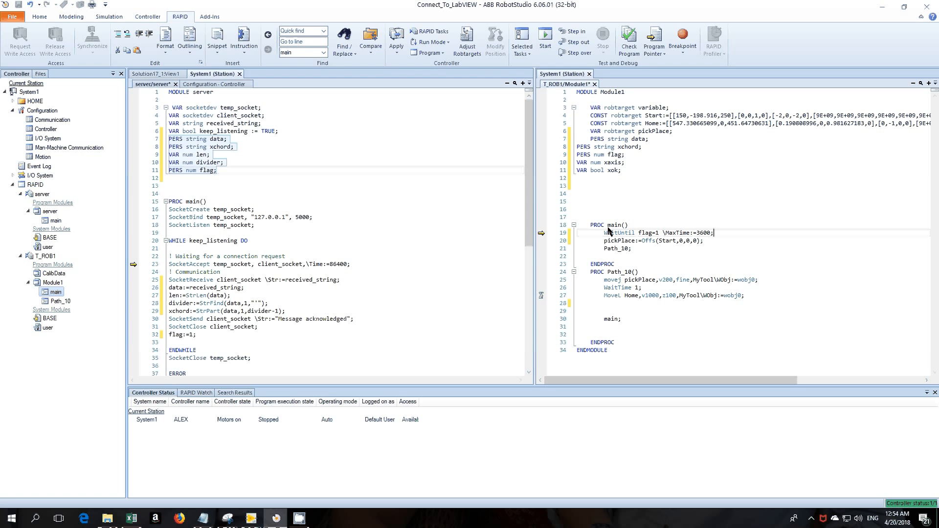
- Add xok:=StrToVal(xchord,xaxis); on the line after WaitUntil
{"action": "key", "text": "Return"}
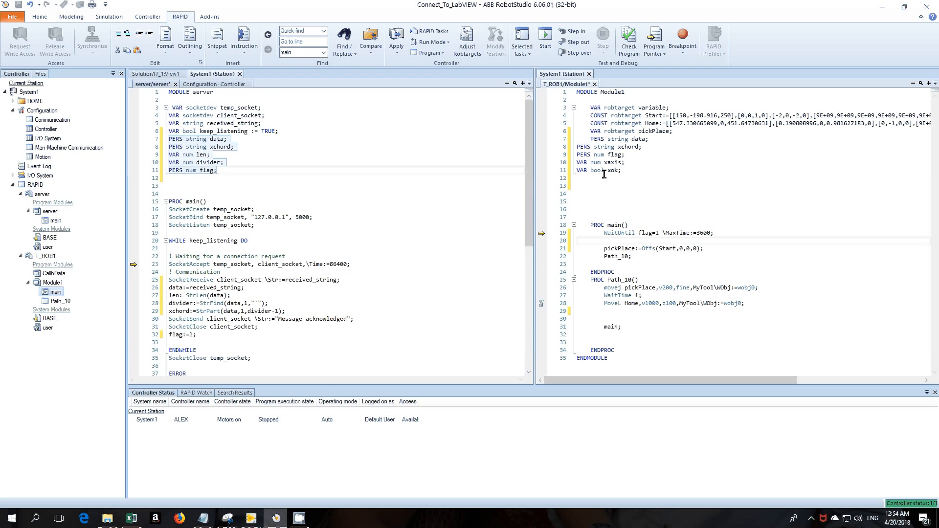
{"action": "type", "text": "xo"}
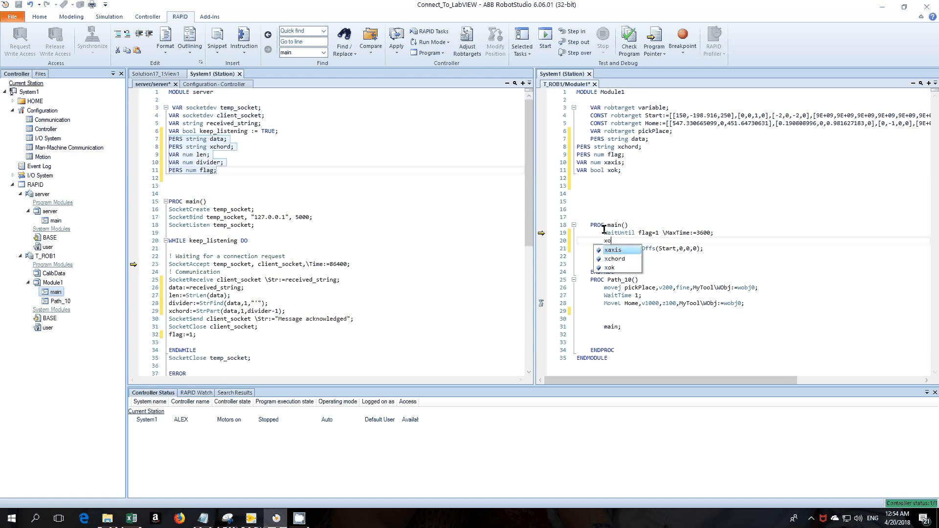
{"action": "type", "text": "k:="}
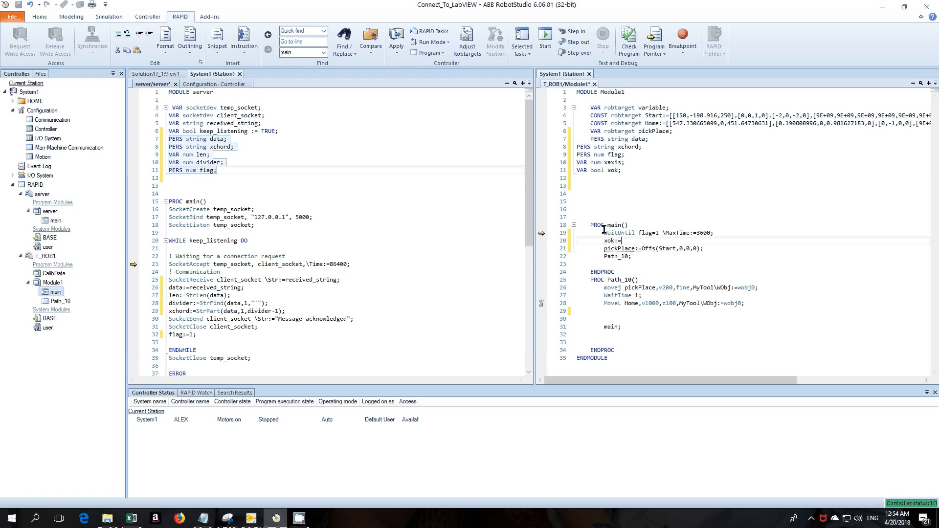
{"action": "type", "text": "s"}
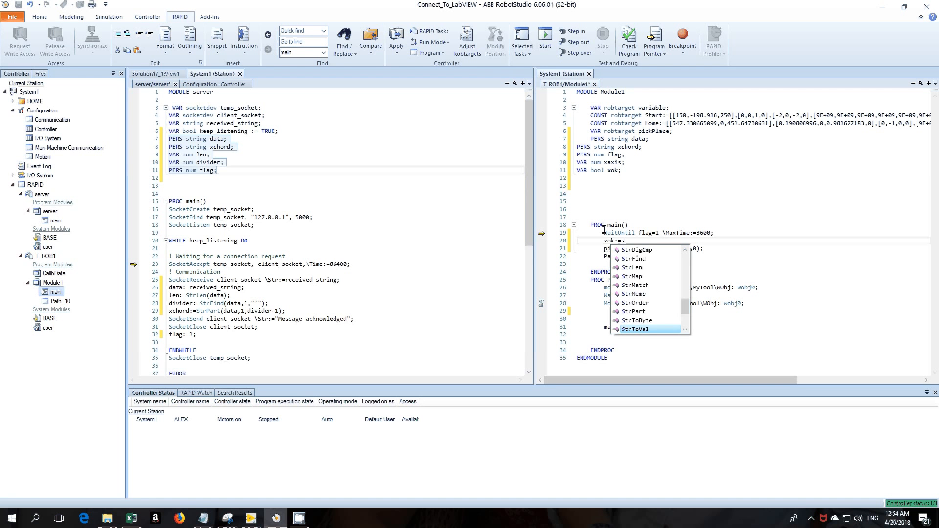
{"action": "type", "text": "trto"}
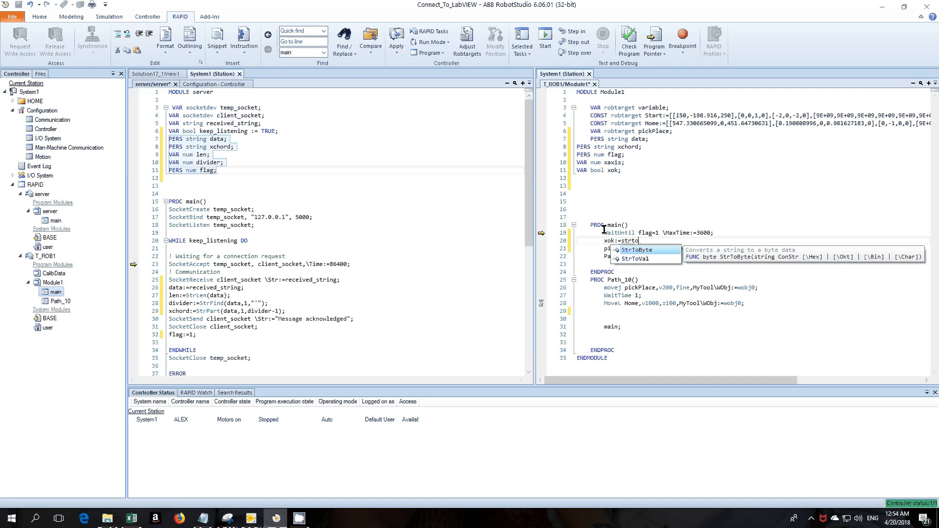
{"action": "key", "text": "Down"}
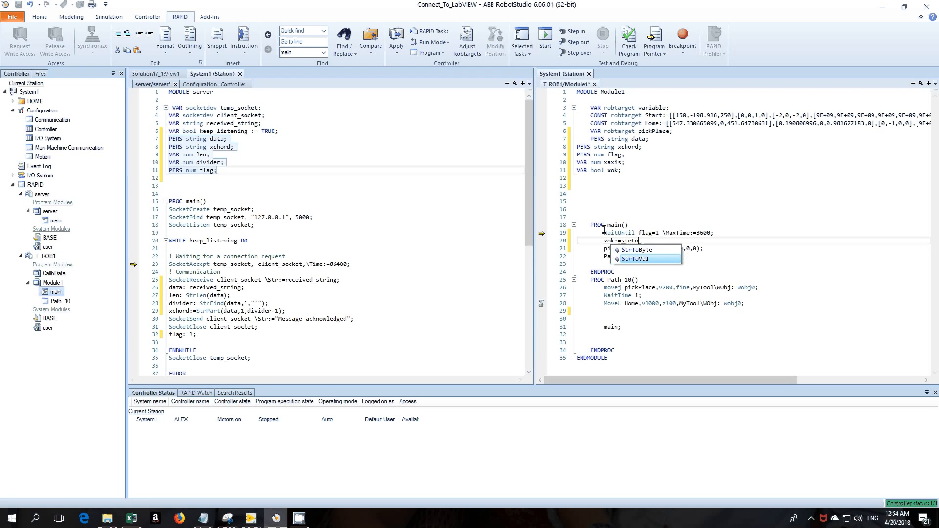
{"action": "key", "text": "Return"}
{"action": "type", "text": "("}
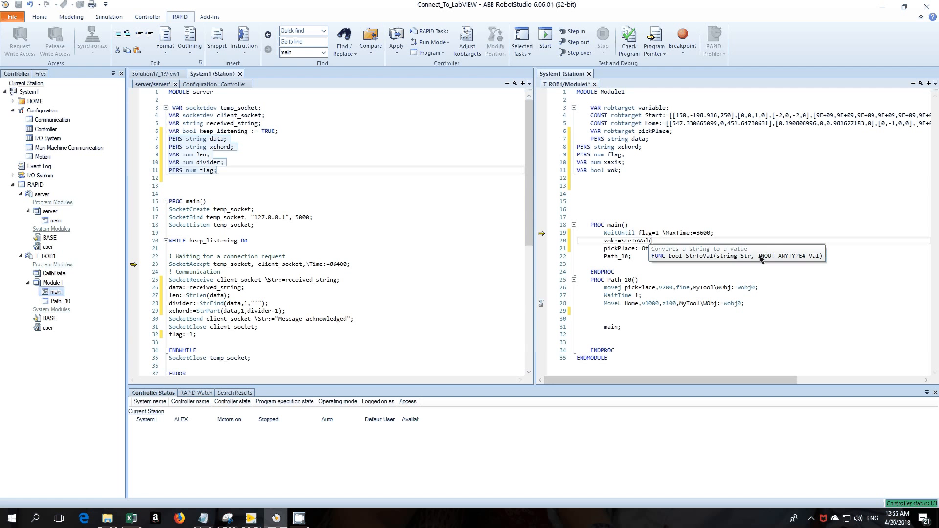
{"action": "left_click", "coordinate": [665, 242]}
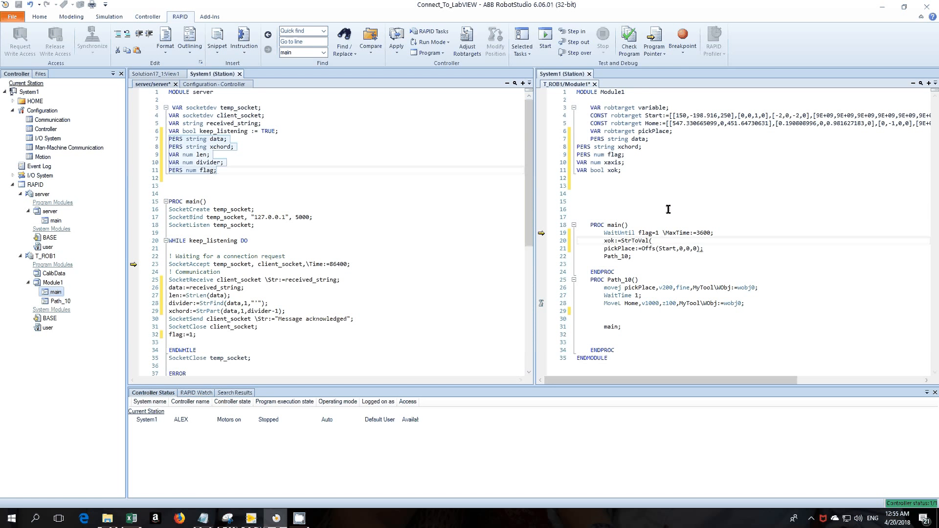
{"action": "type", "text": "xchord"}
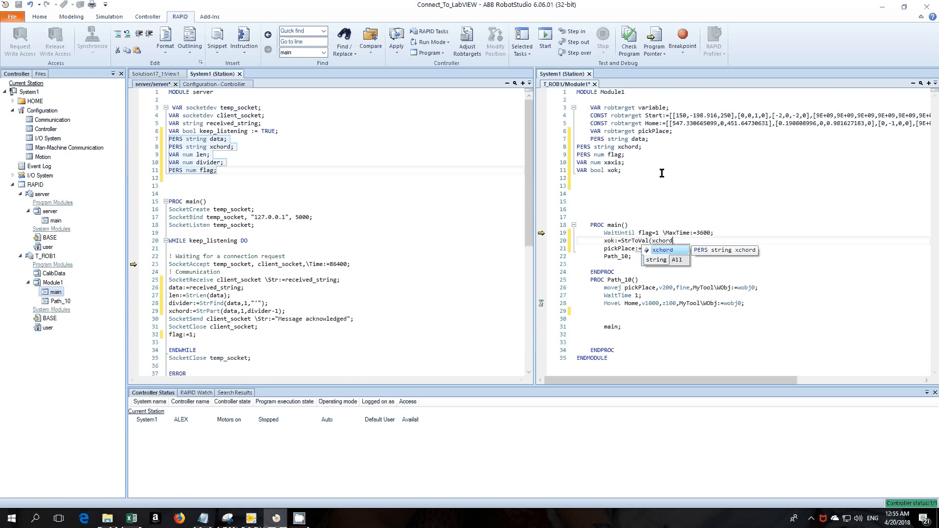
{"action": "type", "text": ","}
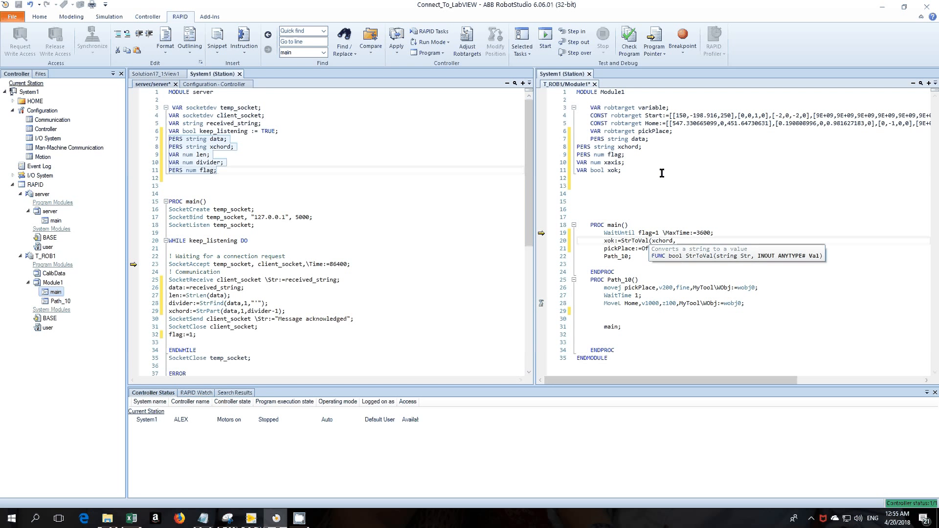
{"action": "type", "text": "xaxis"}
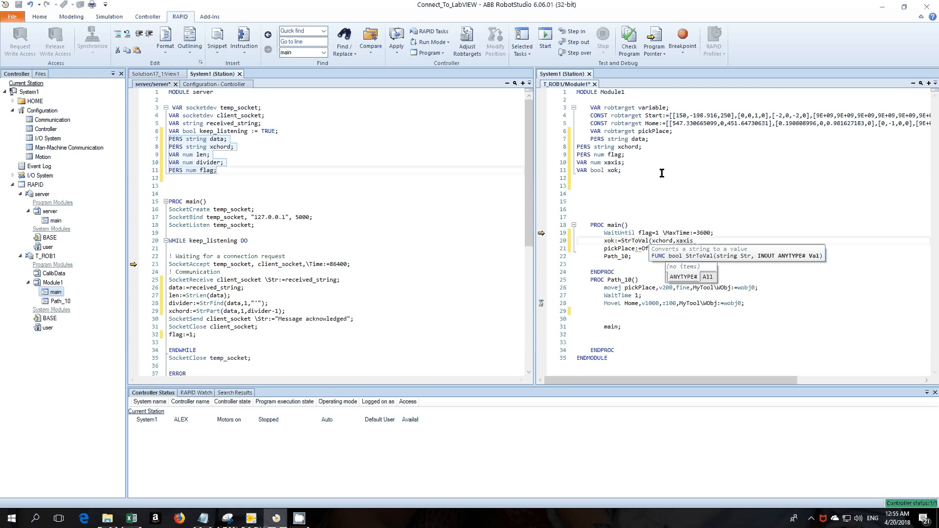
{"action": "type", "text": ");"}
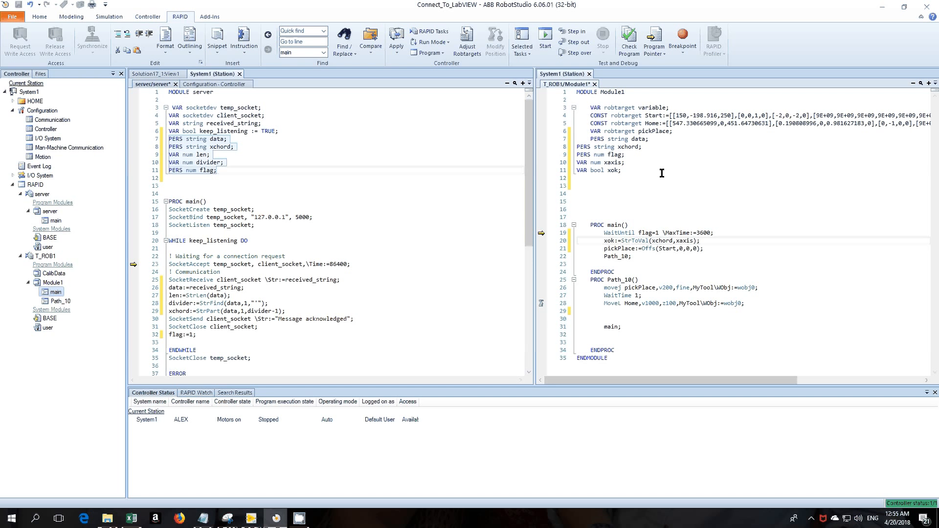
- Change pickPlace to Offs(Start,xaxis/2,0,0) by replacing the first zero offset
{"action": "left_click", "coordinate": [683, 248]}
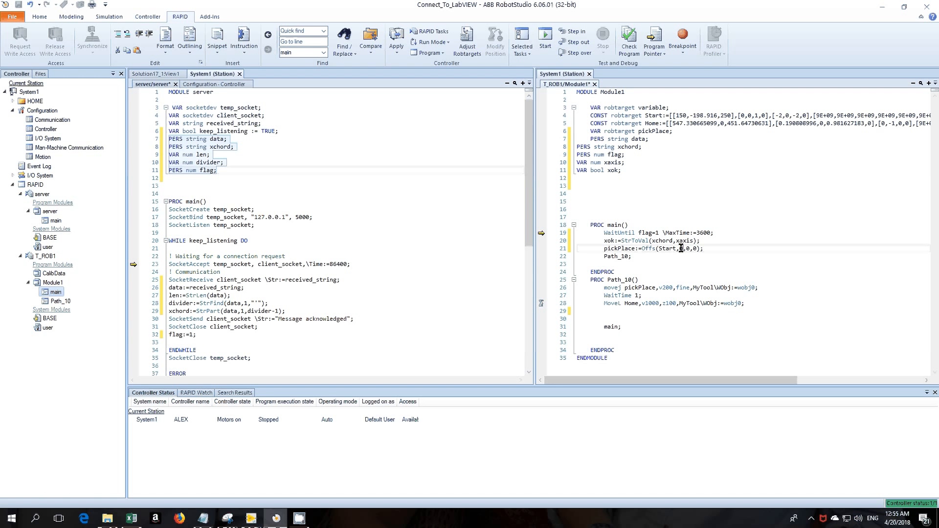
{"action": "type", "text": "xaxis"}
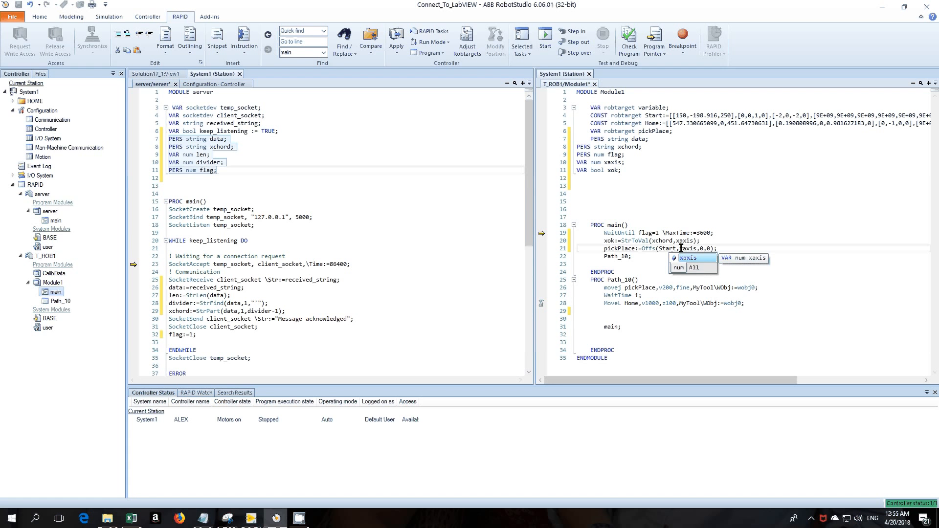
{"action": "type", "text": "/2"}
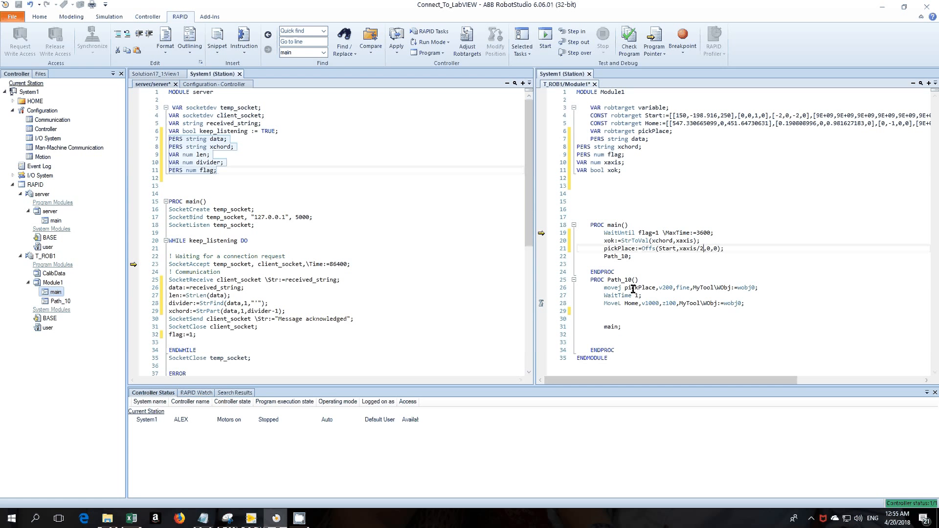
- Add flag:=0; after the MoveL Home line in Path_10 and remove the extra blank line
{"action": "left_click", "coordinate": [754, 303]}
{"action": "key", "text": "Return"}
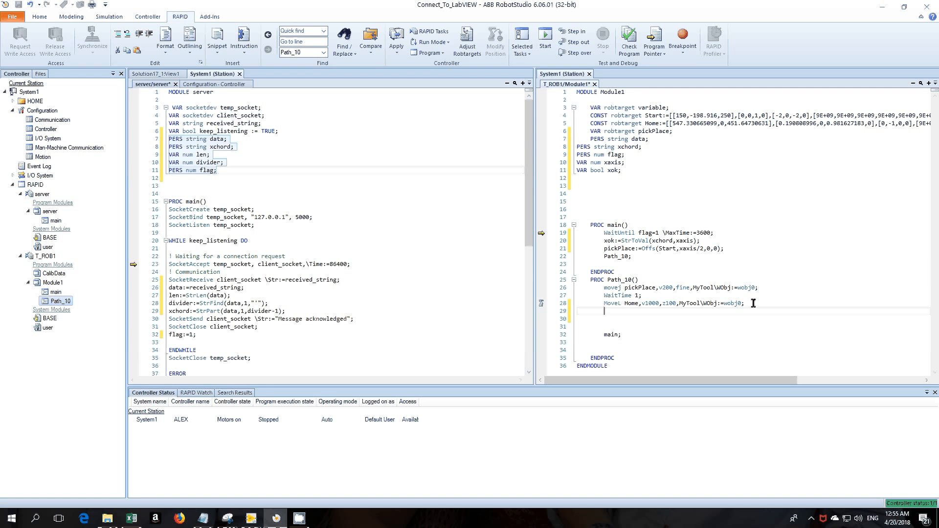
{"action": "type", "text": "flag:"}
{"action": "type", "text": "=0"}
{"action": "left_click", "coordinate": [588, 327]}
{"action": "key", "text": "BackSpace"}
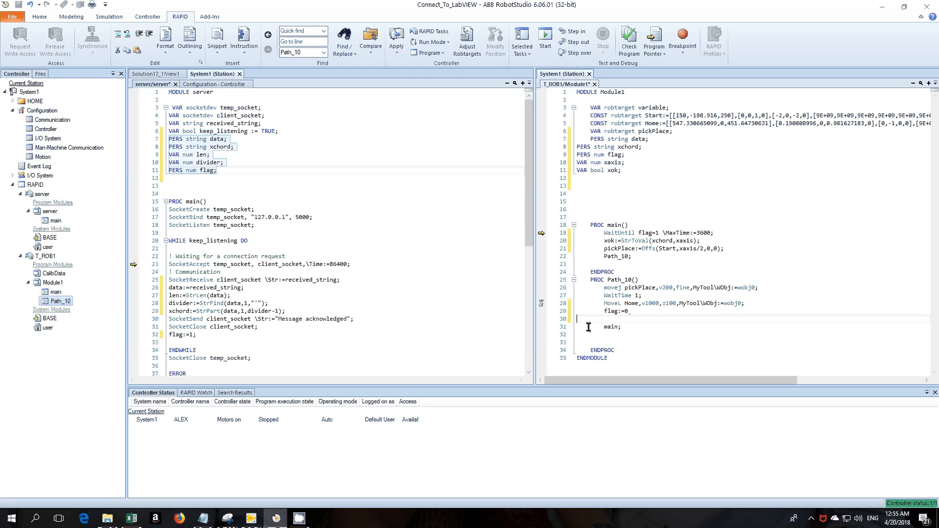
{"action": "left_click", "coordinate": [632, 311]}
{"action": "type", "text": ";"}
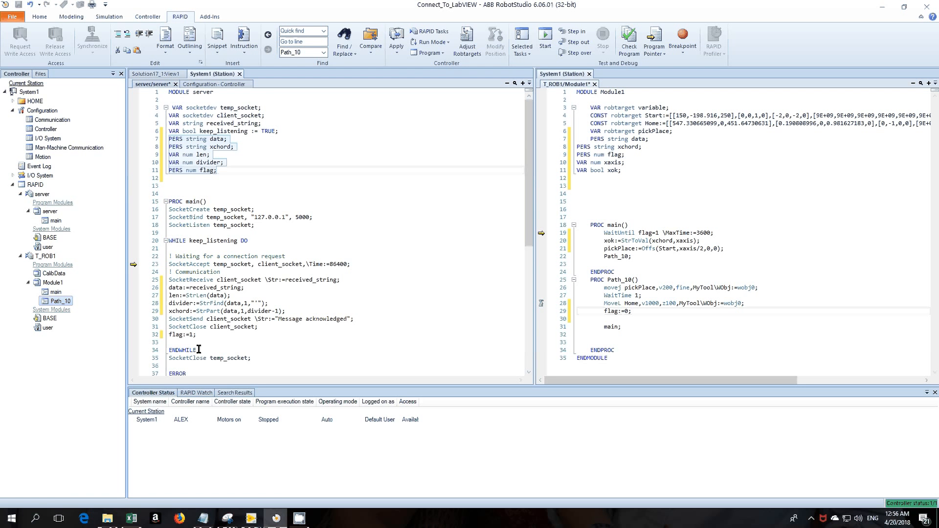
{"action": "left_click", "coordinate": [795, 258]}
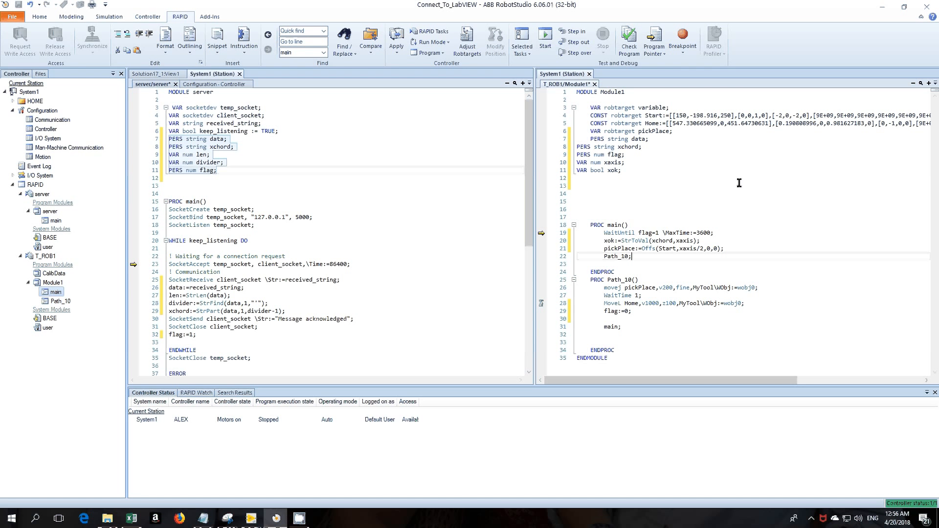
- Warm-restart the virtual controller from the Controller commands and confirm it
{"action": "left_click", "coordinate": [147, 16]}
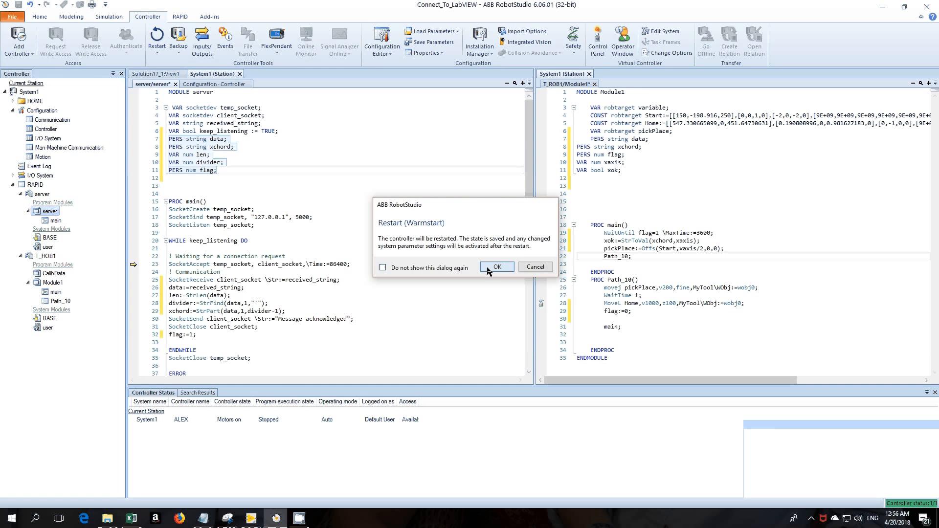
{"action": "left_click", "coordinate": [496, 268]}
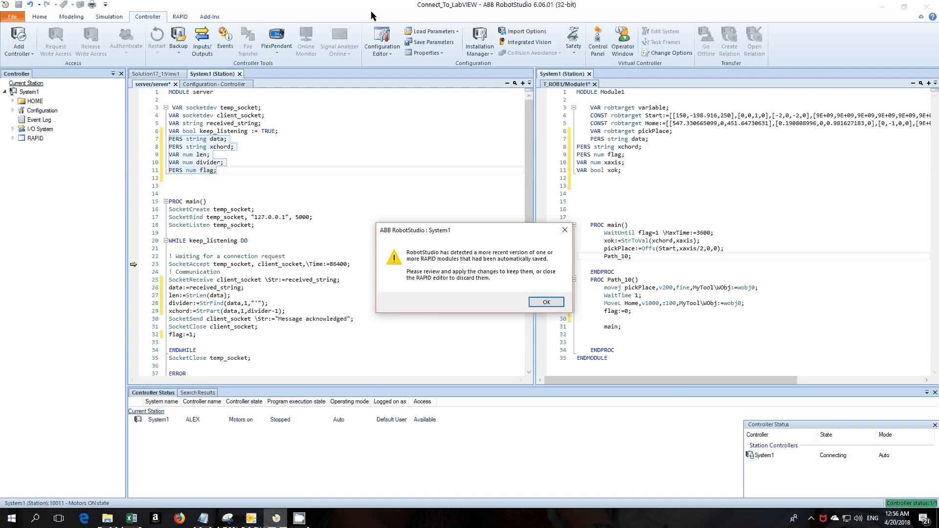
- Acknowledge the newer-module notice, close the Module1 comparison and return to the server module code
{"action": "left_click", "coordinate": [546, 302]}
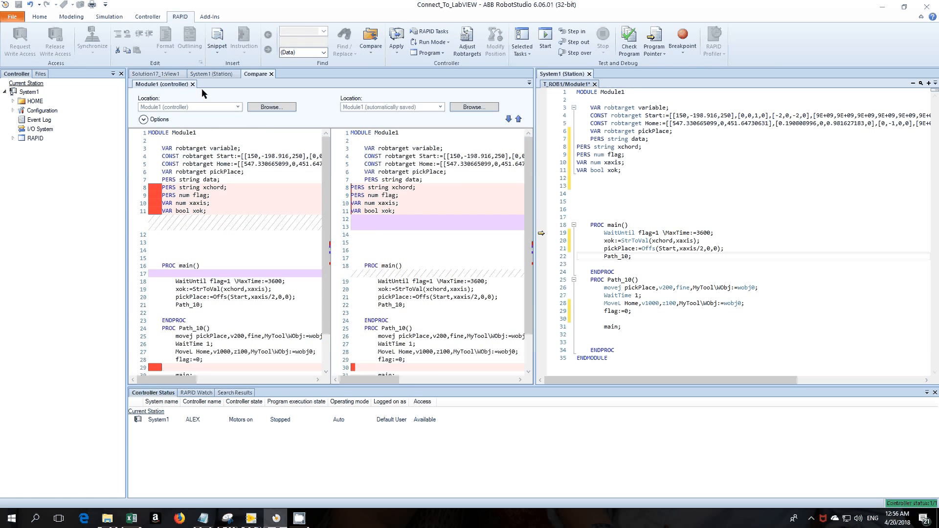
{"action": "left_click", "coordinate": [192, 84]}
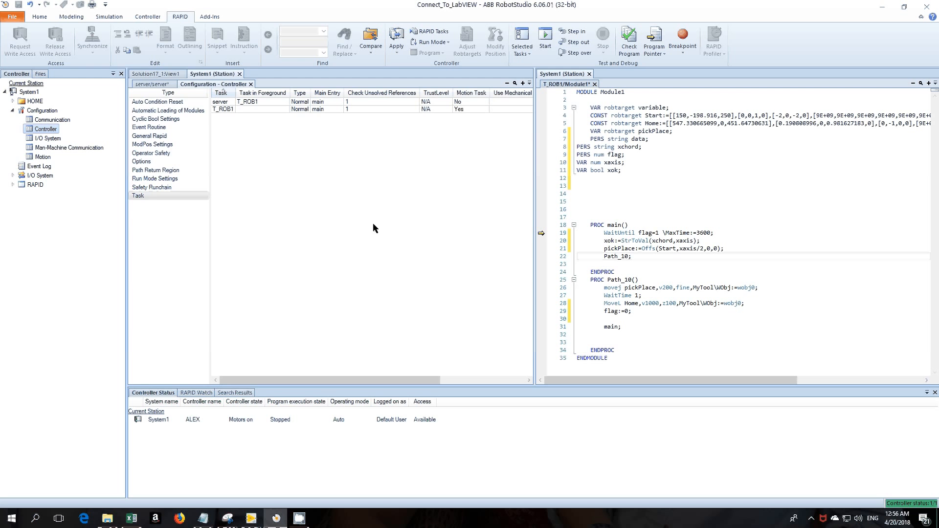
{"action": "left_click", "coordinate": [152, 84]}
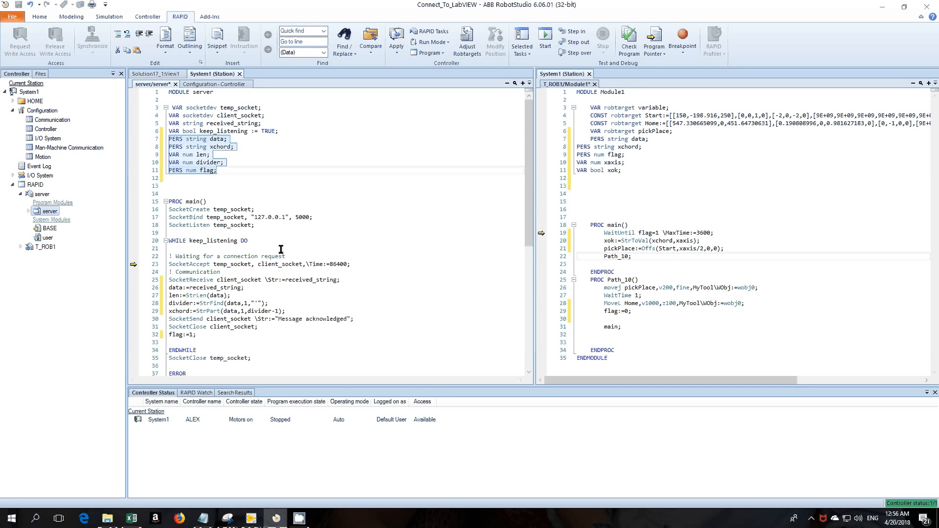
- Show the RAPID Watch panel and add the server's data and xchord variables to it
{"action": "left_click", "coordinate": [197, 392]}
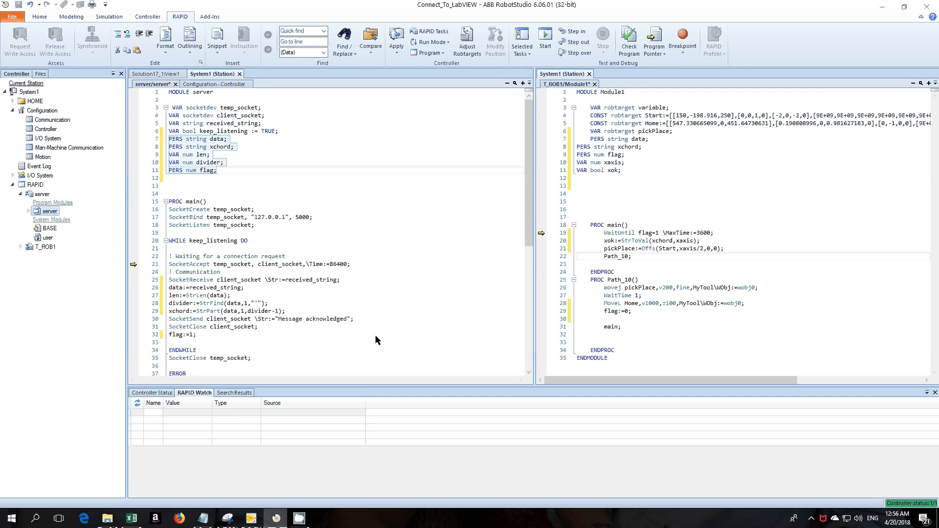
{"action": "left_click", "coordinate": [286, 280]}
{"action": "left_click_drag", "start_coordinate": [322, 280], "coordinate": [337, 280]}
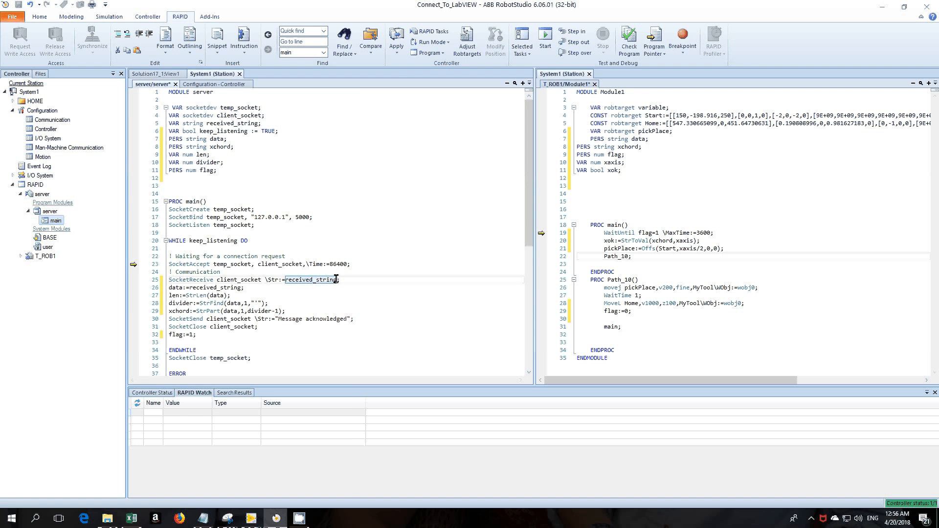
{"action": "double_click", "coordinate": [176, 288]}
{"action": "right_click", "coordinate": [176, 288]}
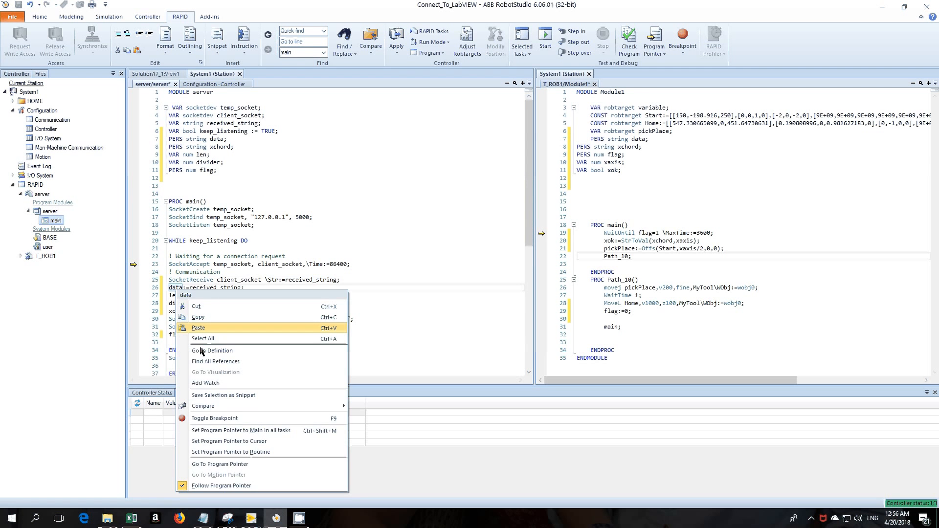
{"action": "left_click", "coordinate": [206, 383]}
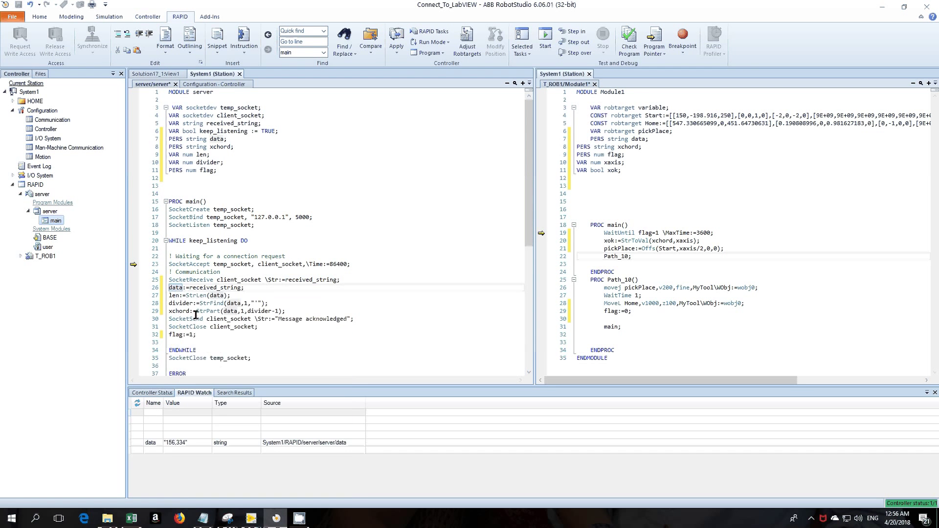
{"action": "right_click", "coordinate": [177, 311]}
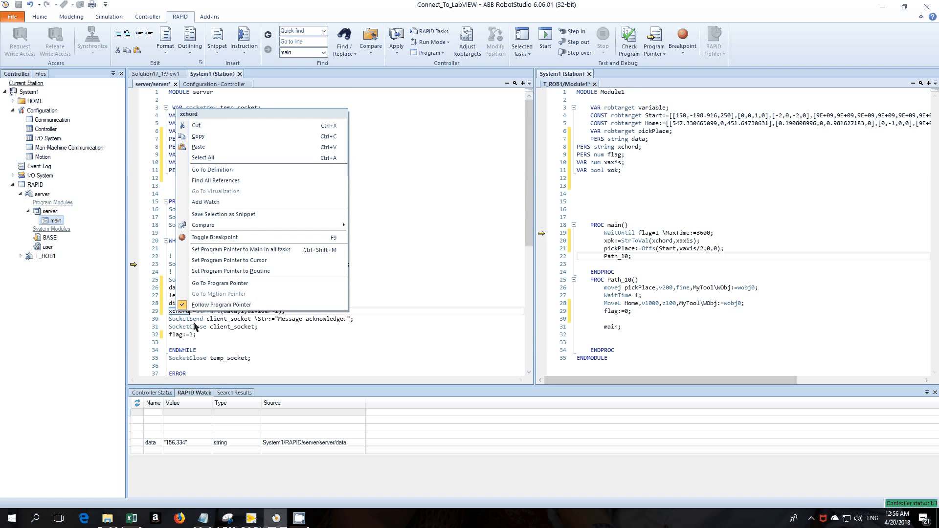
{"action": "left_click", "coordinate": [205, 202]}
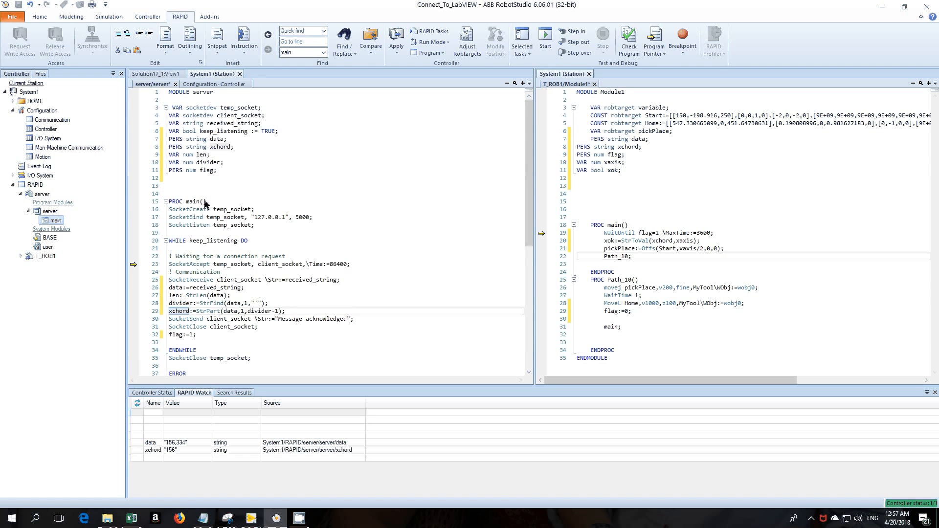
- Add the robot module's xaxis variable to the watch list as well
{"action": "right_click", "coordinate": [687, 243]}
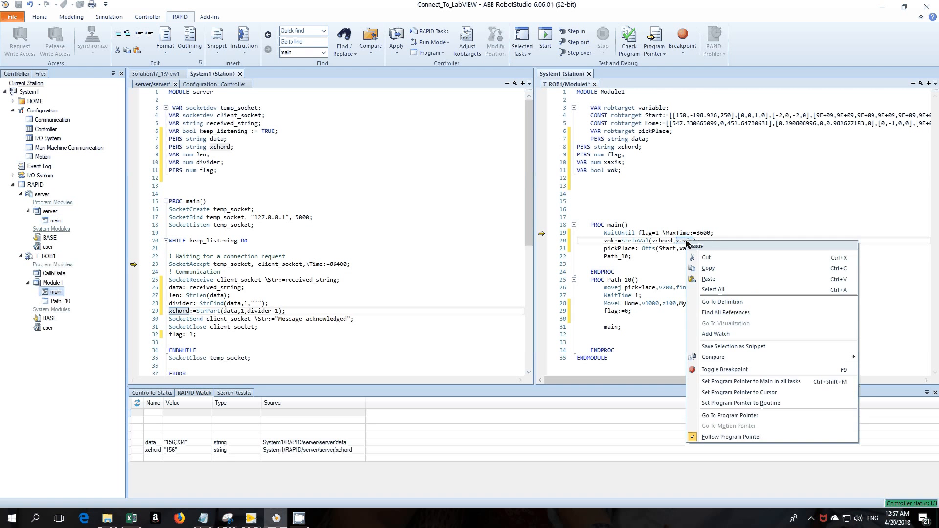
{"action": "left_click", "coordinate": [716, 334]}
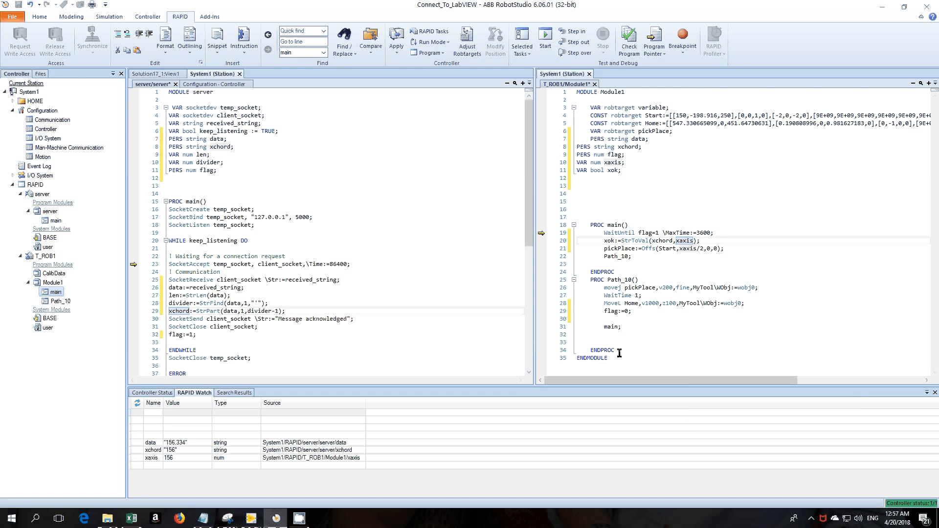
- Start all RAPID tasks so the server and robot programs wait for coordinates
{"action": "left_click", "coordinate": [155, 436]}
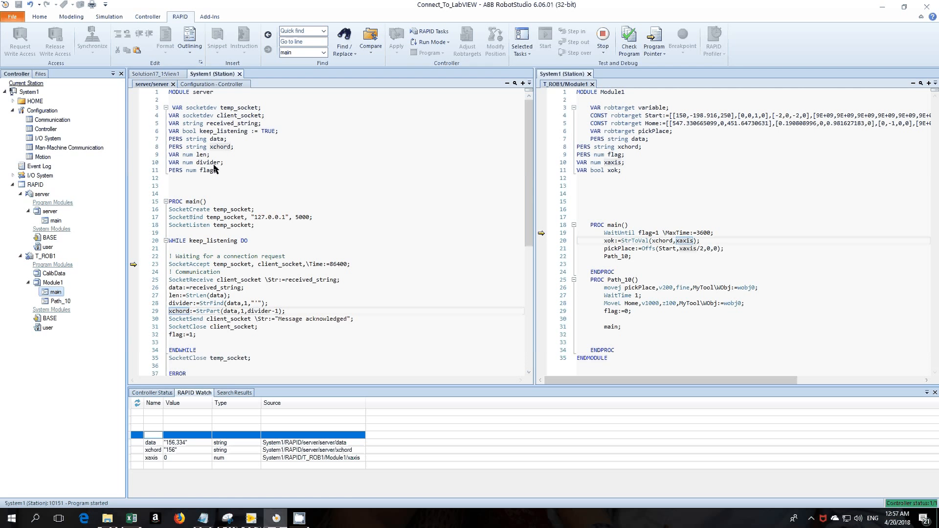
{"action": "mouse_move", "coordinate": [252, 519]}
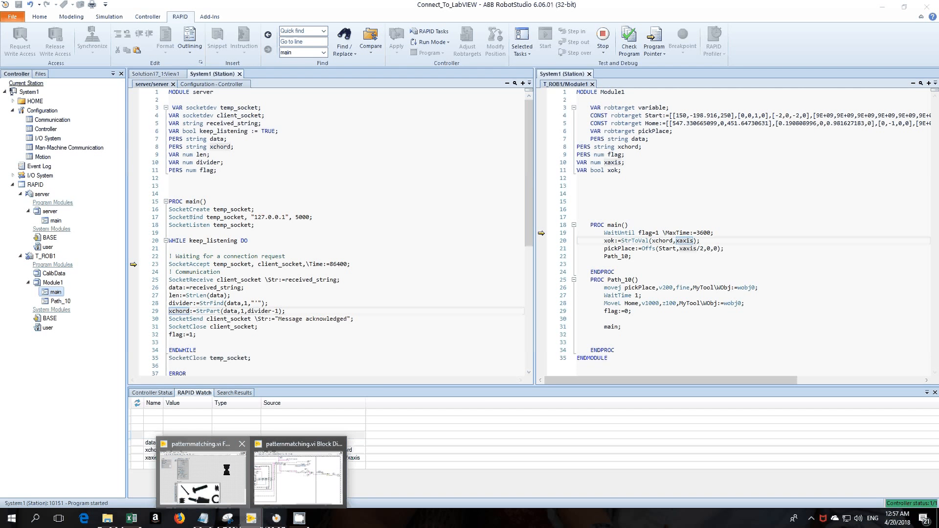
- Run patternmatching.vi on Parts01.png and a second image, then return to the RAPID editors showing 50,414
{"action": "left_click", "coordinate": [203, 474]}
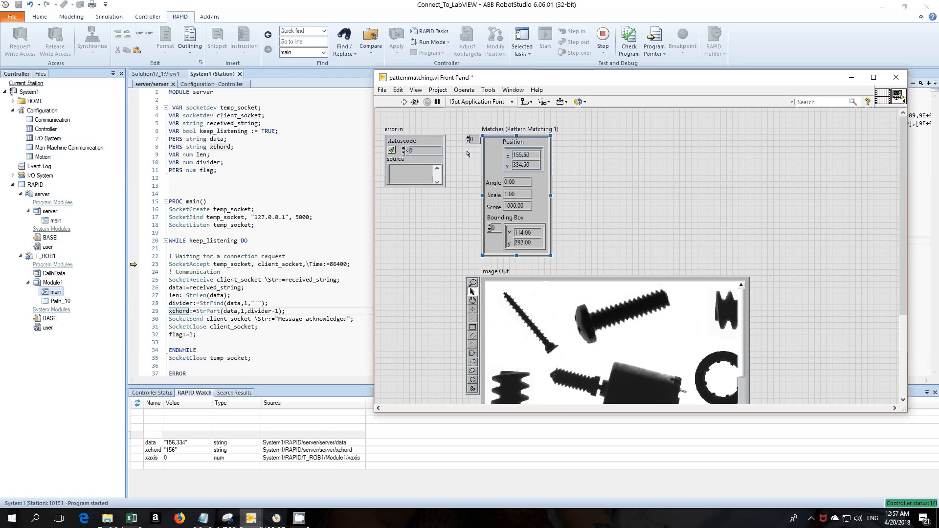
{"action": "left_click", "coordinate": [404, 102]}
{"action": "left_click", "coordinate": [269, 81]}
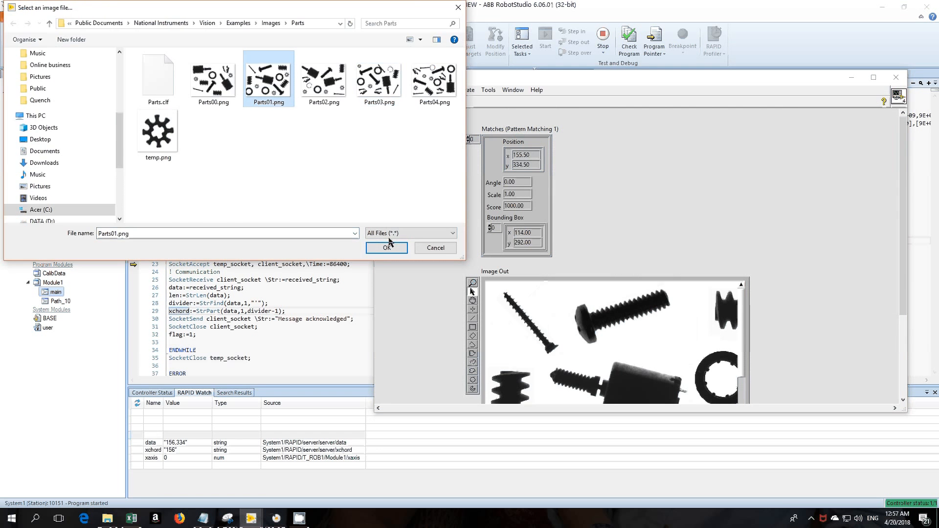
{"action": "left_click", "coordinate": [387, 248]}
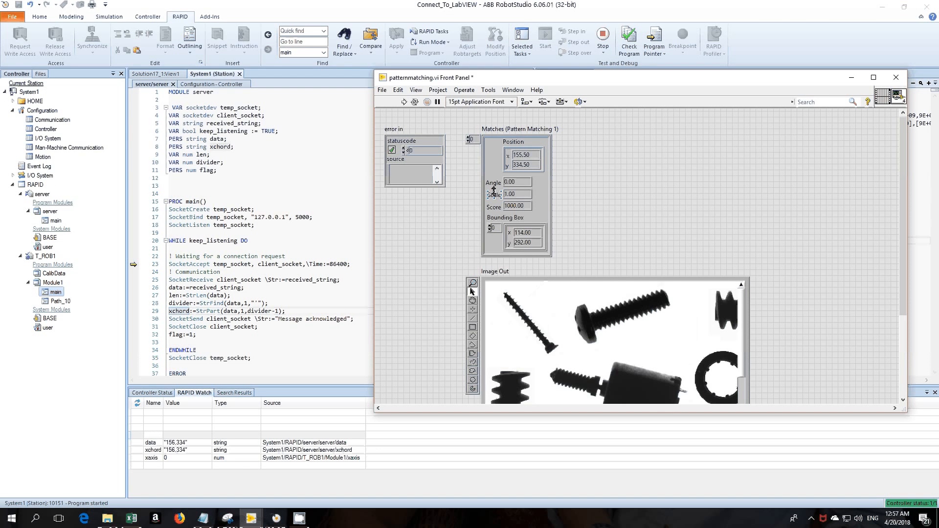
{"action": "left_click", "coordinate": [405, 102]}
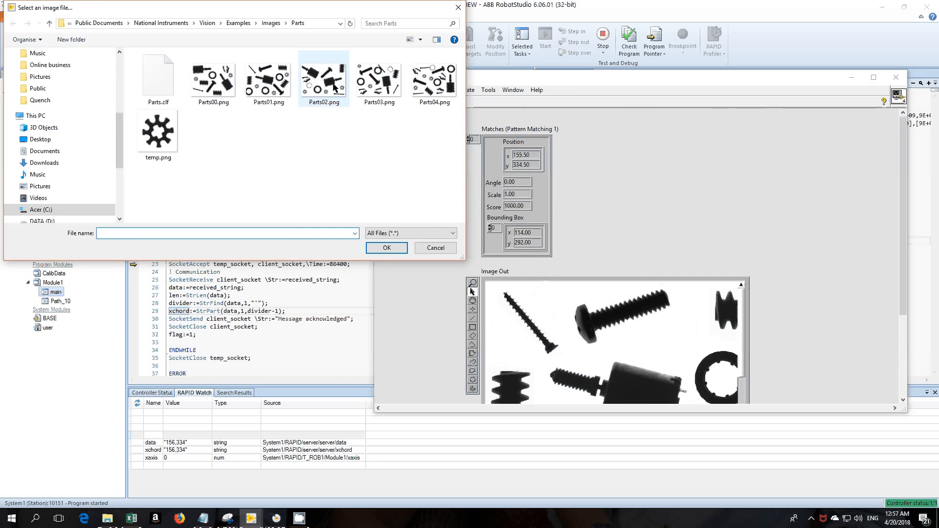
{"action": "left_click", "coordinate": [387, 244]}
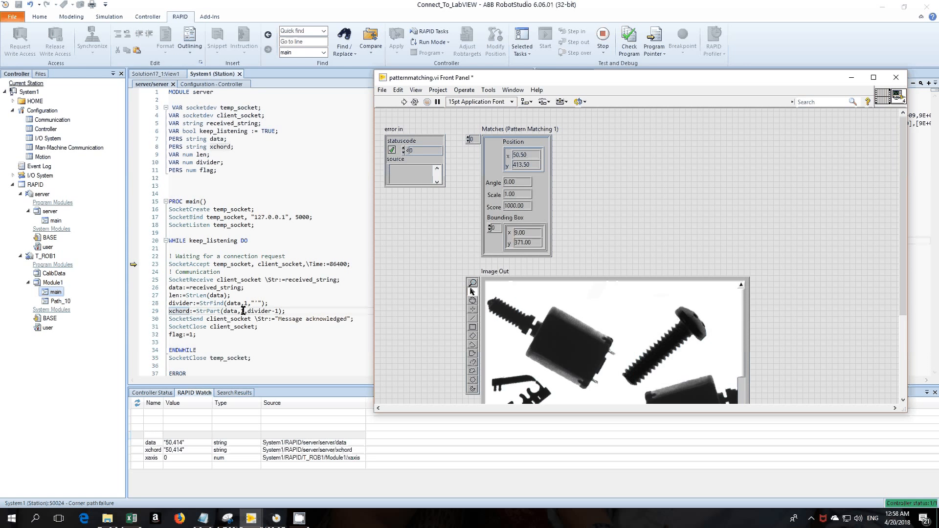
{"action": "left_click", "coordinate": [286, 311]}
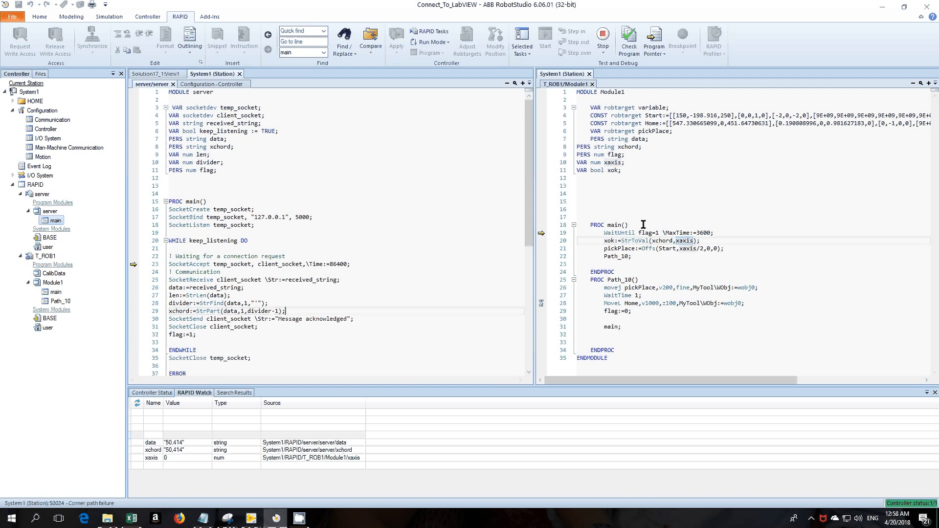
- Run the LabVIEW VI on Parts03.png so data and xchord read 196,332, then hide LabVIEW
{"action": "left_click", "coordinate": [676, 264]}
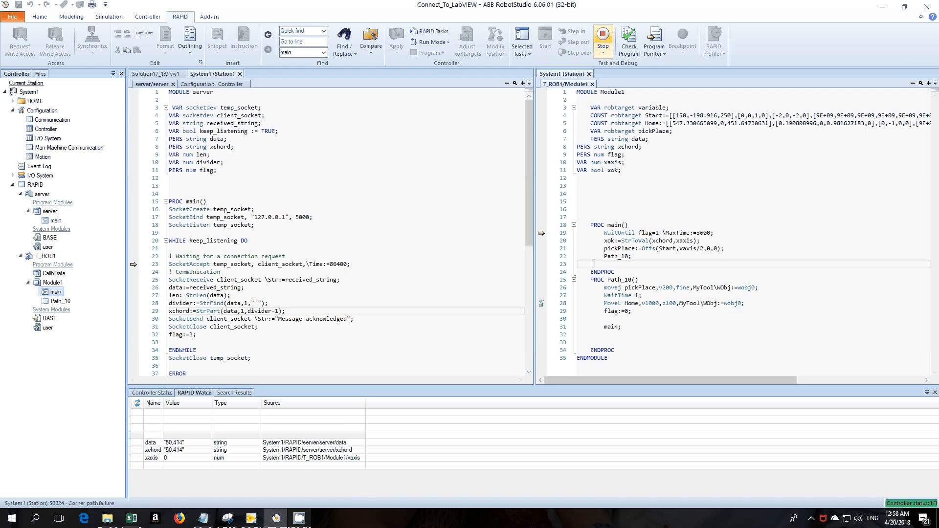
{"action": "mouse_move", "coordinate": [251, 520]}
{"action": "left_click", "coordinate": [202, 478]}
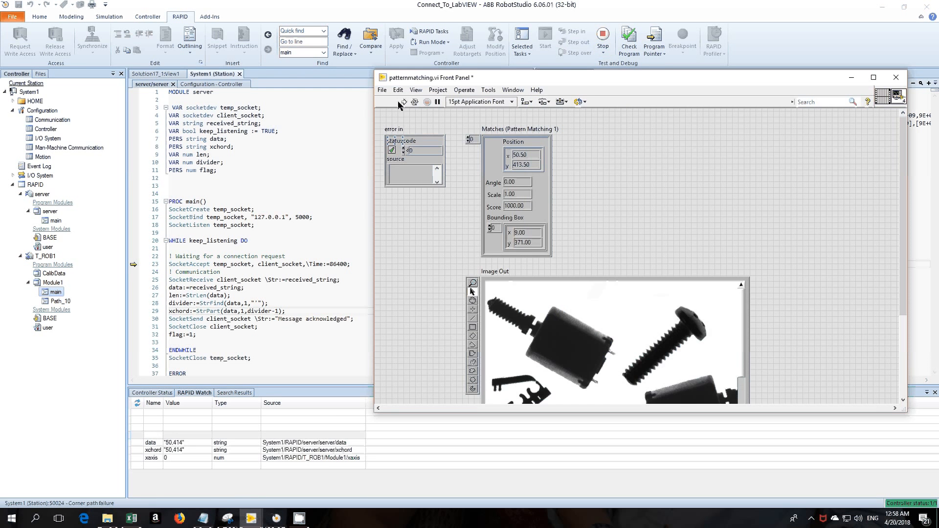
{"action": "left_click", "coordinate": [401, 102]}
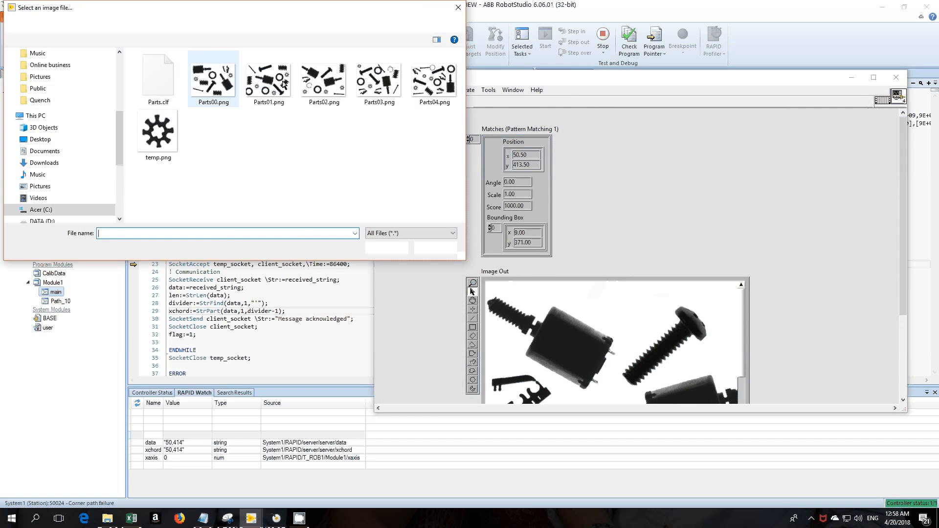
{"action": "left_click", "coordinate": [379, 81]}
{"action": "left_click", "coordinate": [387, 248]}
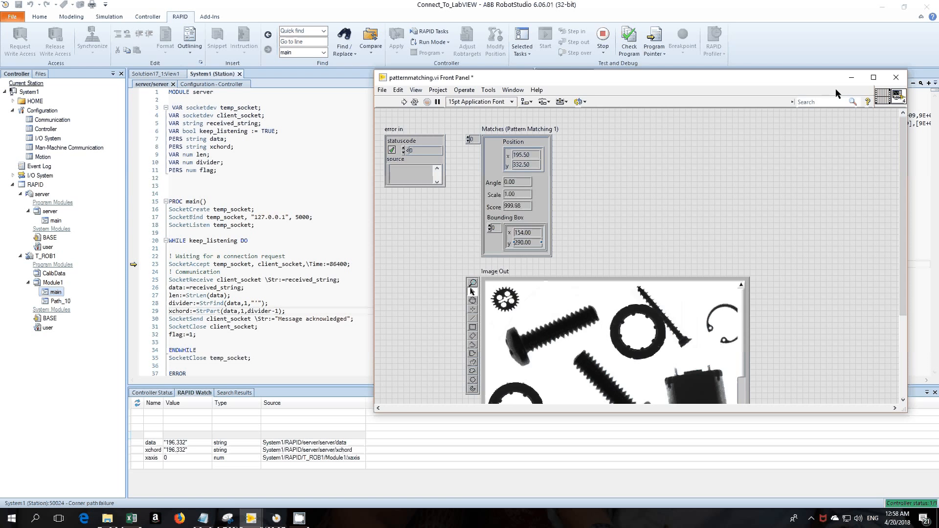
{"action": "left_click", "coordinate": [852, 77]}
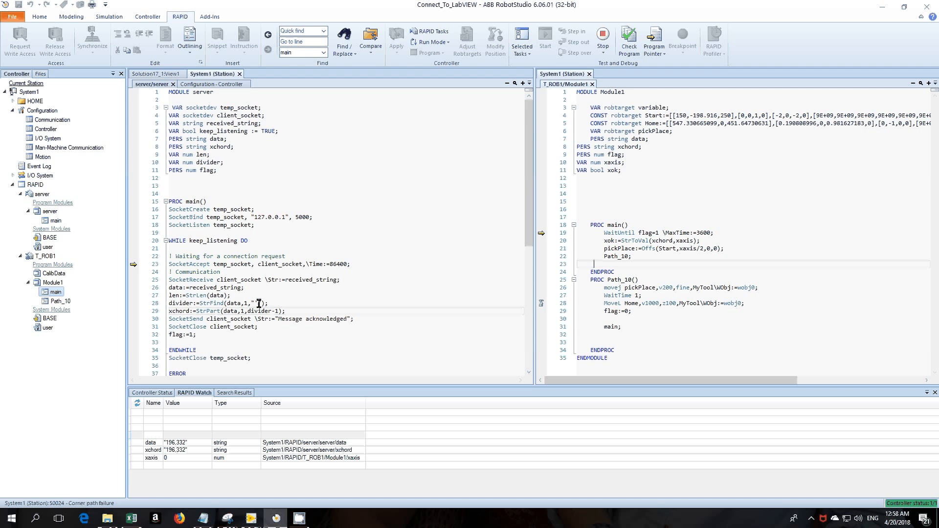
- Stop the programs, set StrFind on line 28 to search for a comma divider, and restart them
{"action": "left_click", "coordinate": [260, 302]}
{"action": "key", "text": "Delete"}
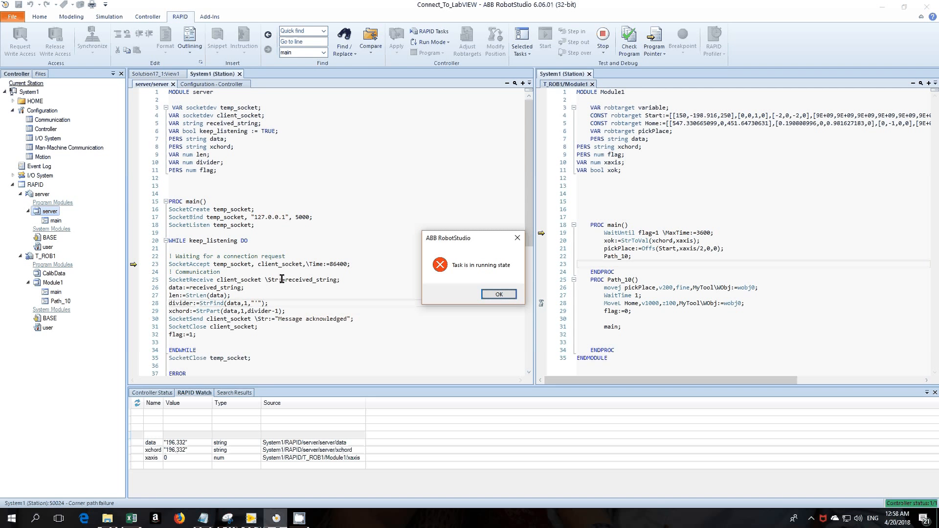
{"action": "left_click", "coordinate": [499, 294]}
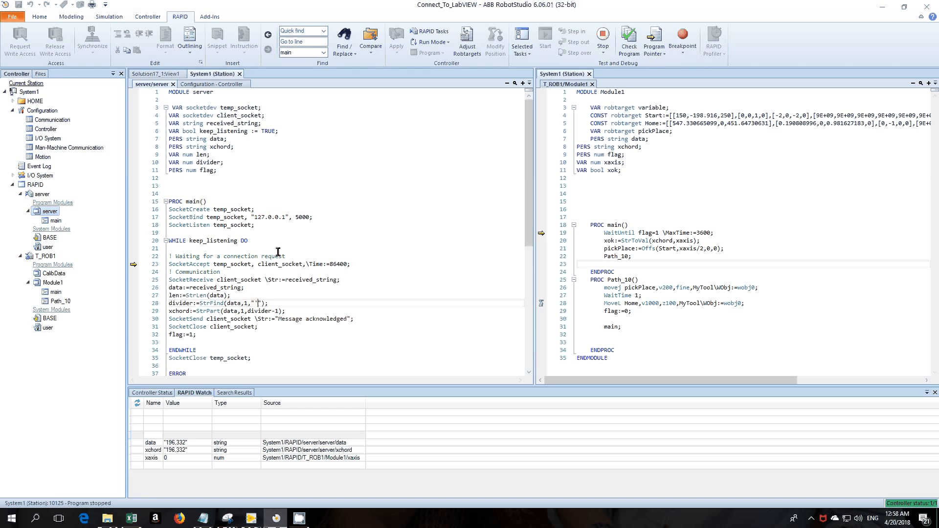
{"action": "left_click", "coordinate": [603, 38]}
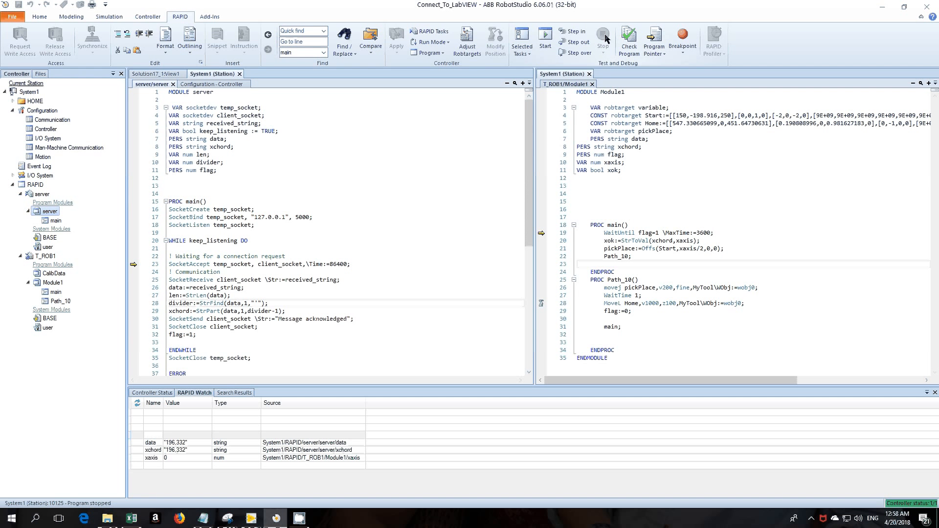
{"action": "left_click", "coordinate": [261, 303]}
{"action": "type", "text": ","}
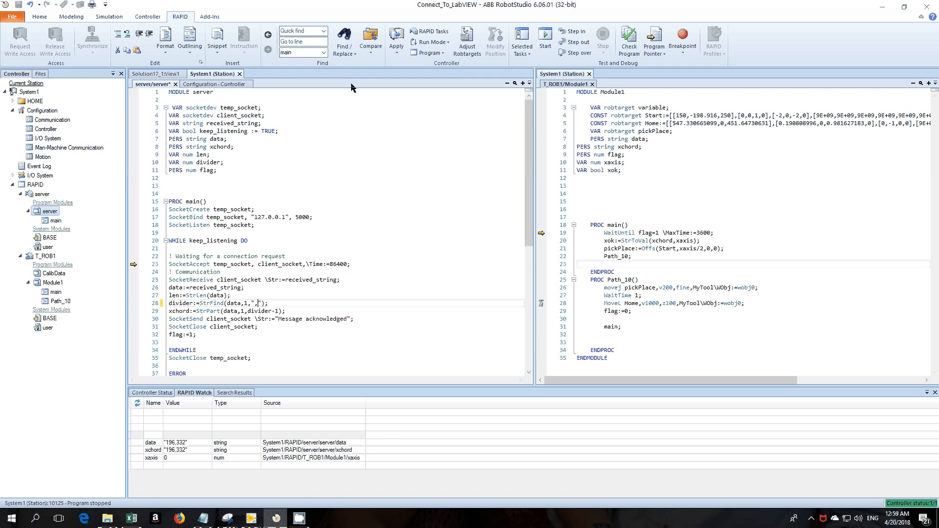
{"action": "left_click", "coordinate": [548, 40]}
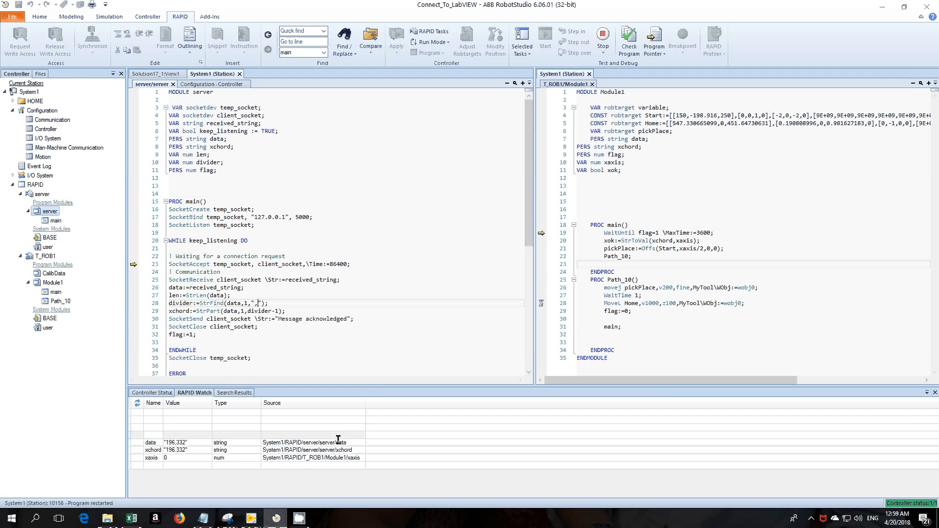
{"action": "mouse_move", "coordinate": [251, 519]}
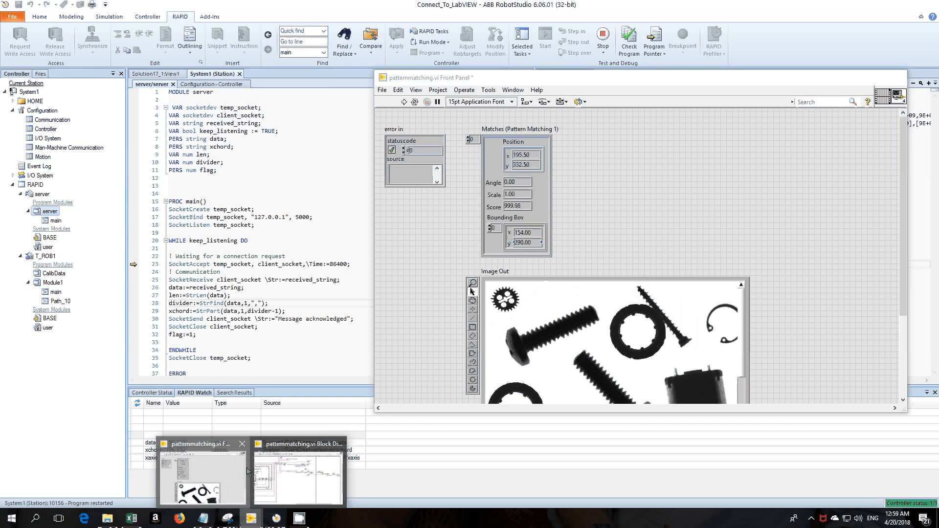
- Run the VI on Parts00.png so xchord and xaxis receive 74, then switch back to RobotStudio
{"action": "left_click", "coordinate": [220, 472]}
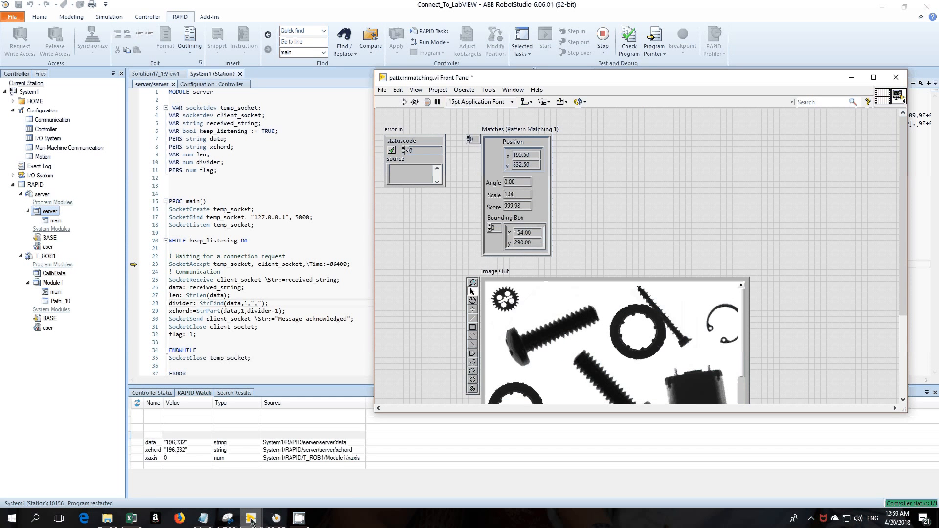
{"action": "left_click", "coordinate": [406, 102]}
{"action": "double_click", "coordinate": [219, 81]}
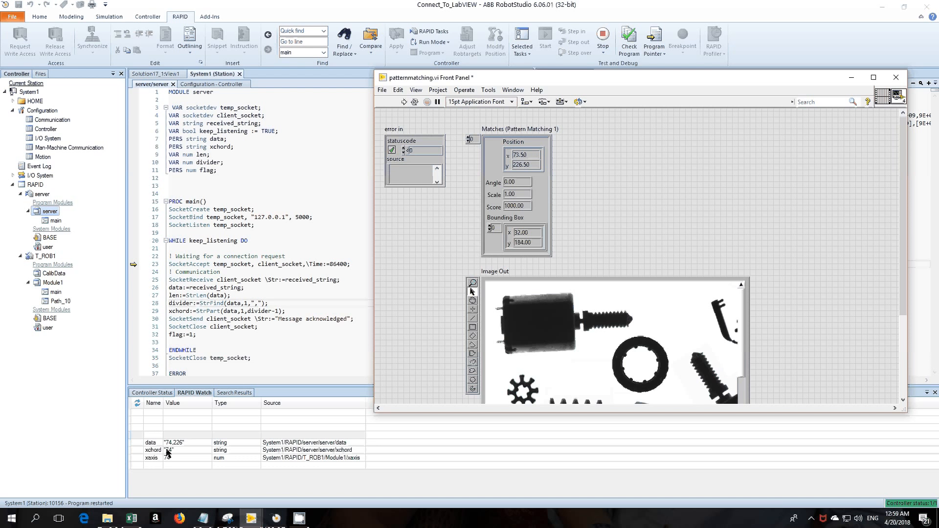
{"action": "left_click", "coordinate": [253, 469]}
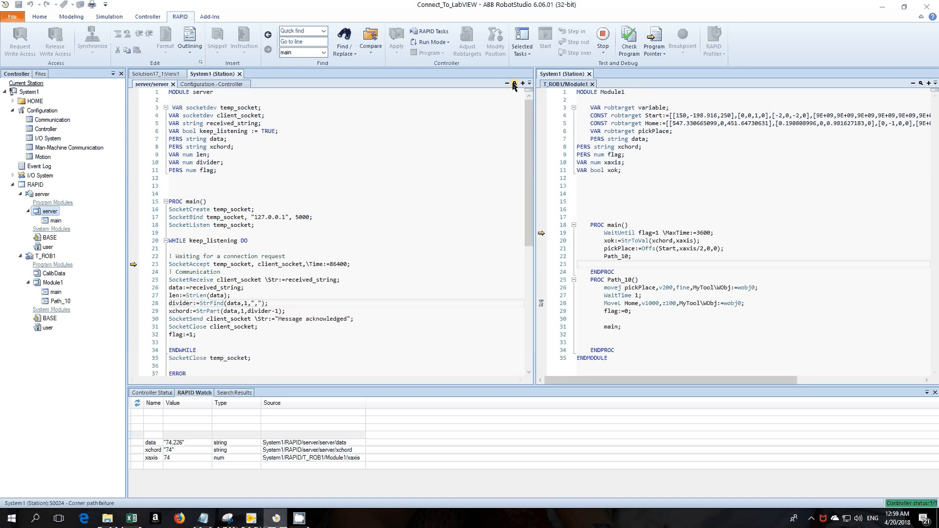
- Show the Solution17_1:View1 station, run the VI on Parts02.png and move LabVIEW aside to watch the robot
{"action": "left_click", "coordinate": [167, 84]}
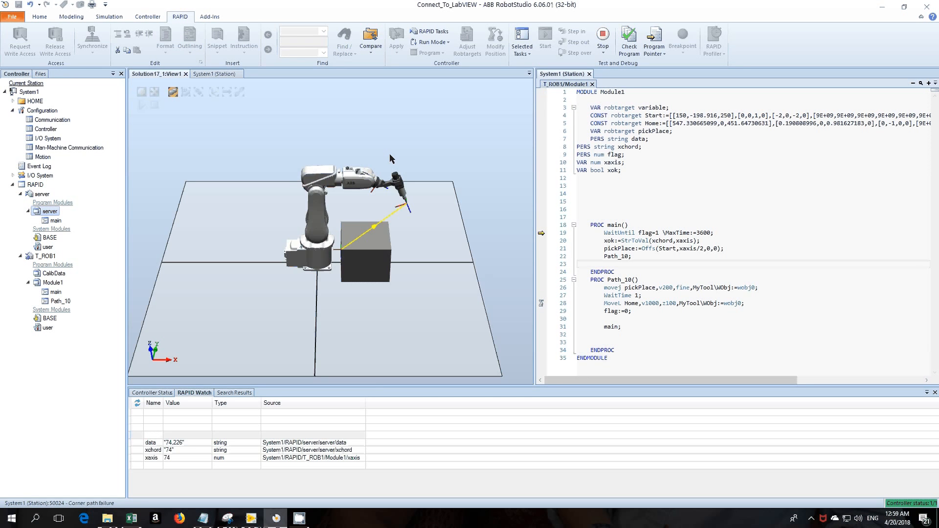
{"action": "scroll", "coordinate": [378, 209], "scroll_direction": "up", "scroll_amount": 3}
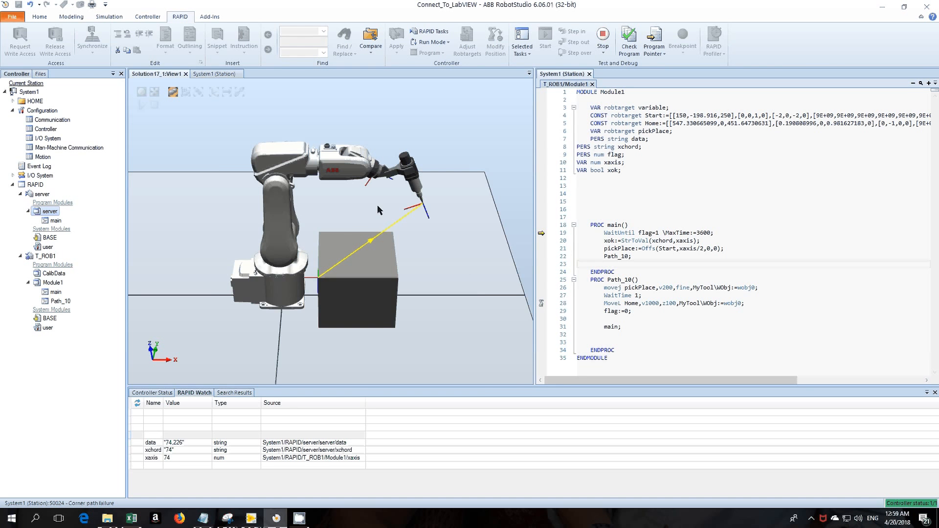
{"action": "scroll", "coordinate": [377, 210], "scroll_direction": "up", "scroll_amount": 2}
{"action": "left_click", "coordinate": [299, 519]}
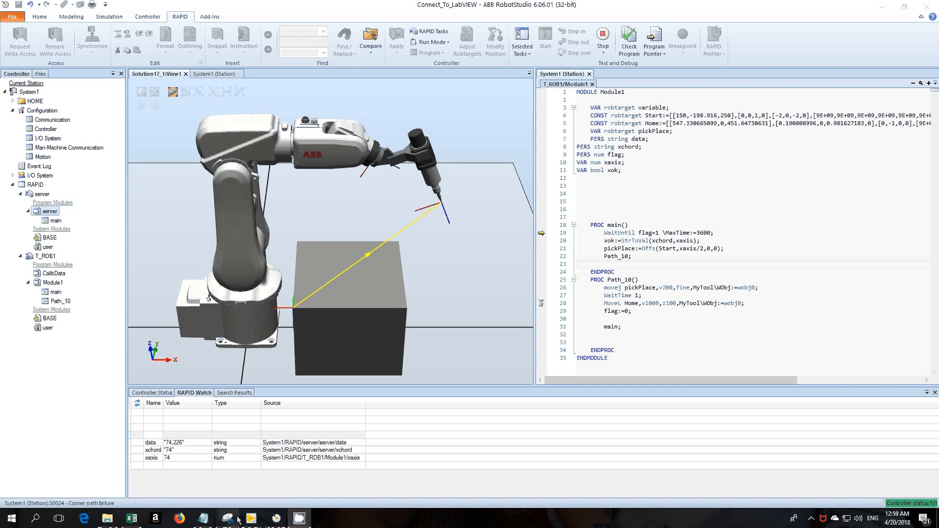
{"action": "mouse_move", "coordinate": [251, 519]}
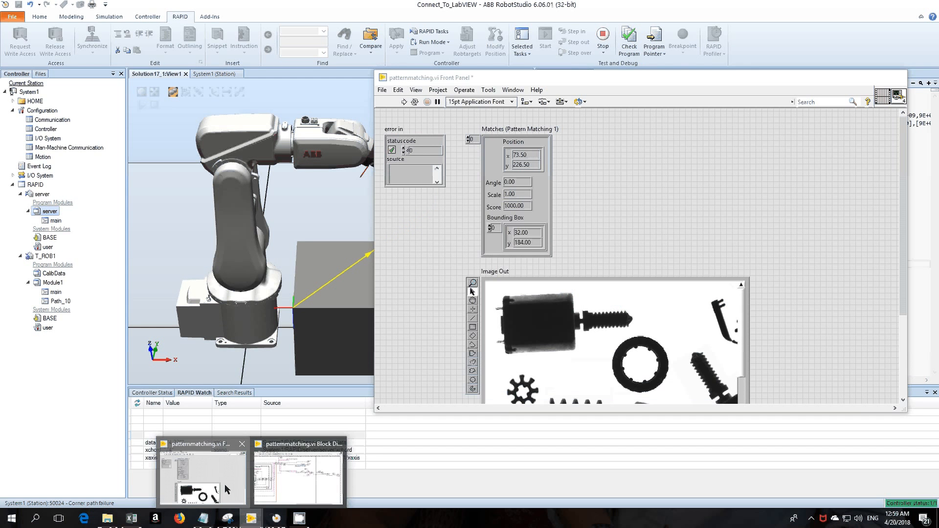
{"action": "left_click", "coordinate": [225, 485]}
{"action": "left_click", "coordinate": [404, 101]}
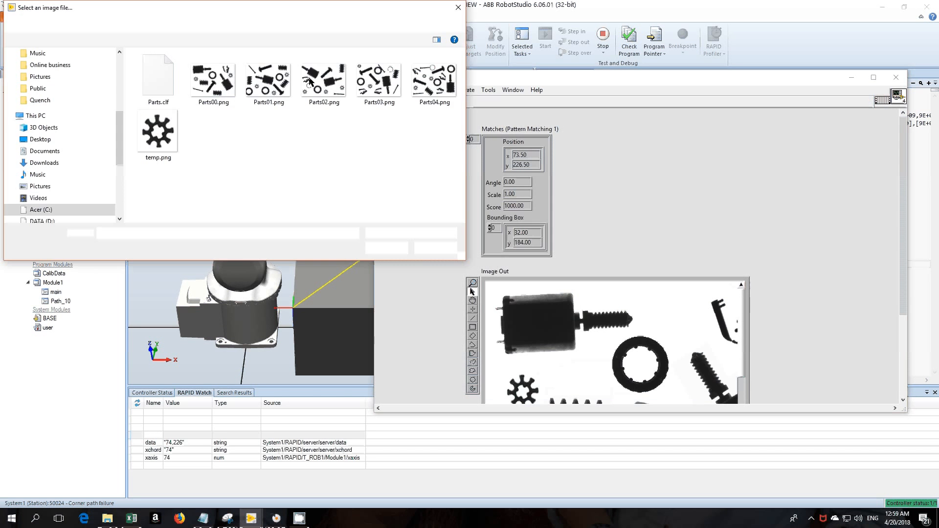
{"action": "left_click", "coordinate": [311, 81]}
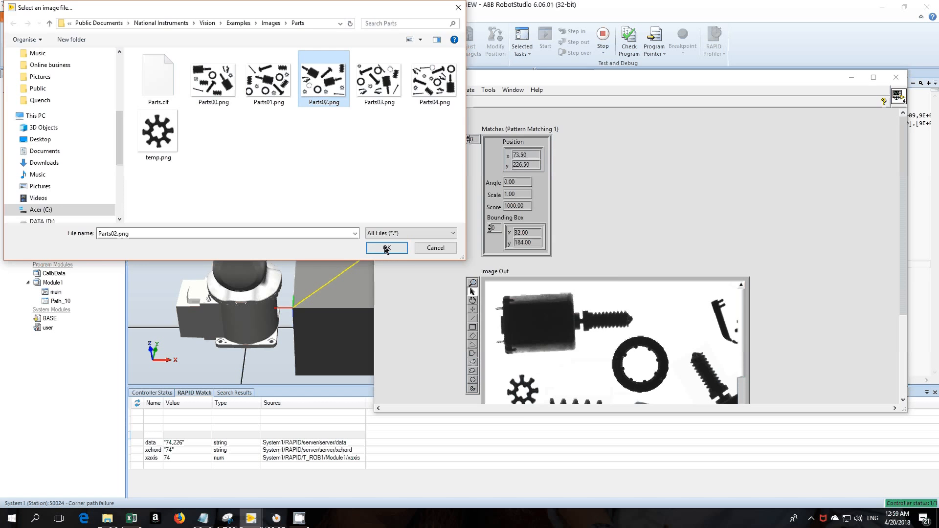
{"action": "left_click", "coordinate": [387, 248]}
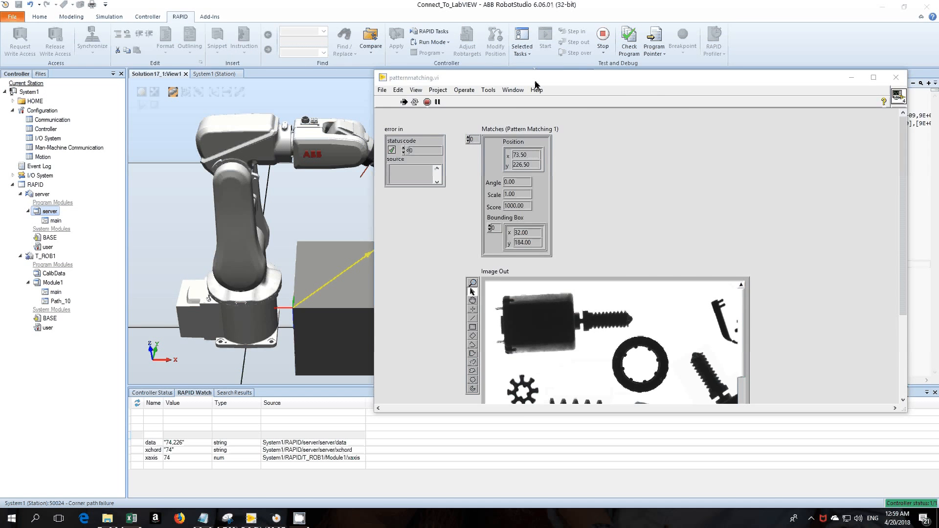
{"action": "left_click_drag", "start_coordinate": [537, 80], "coordinate": [695, 83]}
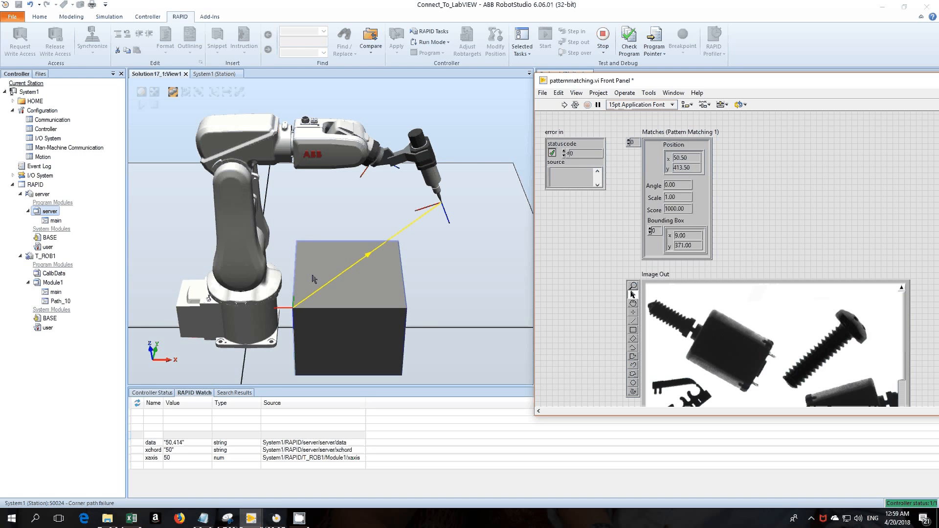
- Run the VI on another parts image so the robot offsets its pick to xaxis 196
{"action": "left_click", "coordinate": [566, 105]}
{"action": "double_click", "coordinate": [379, 83]}
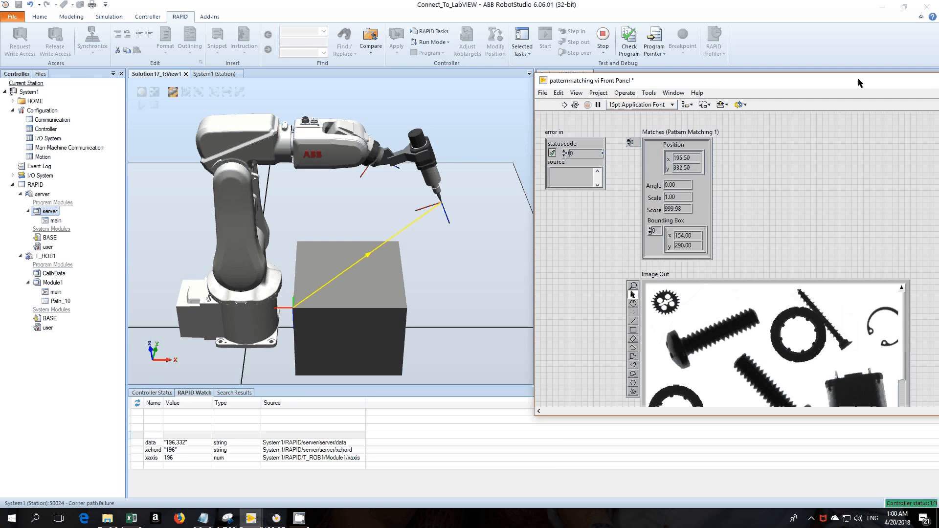
{"action": "left_click_drag", "start_coordinate": [858, 78], "coordinate": [411, 138]}
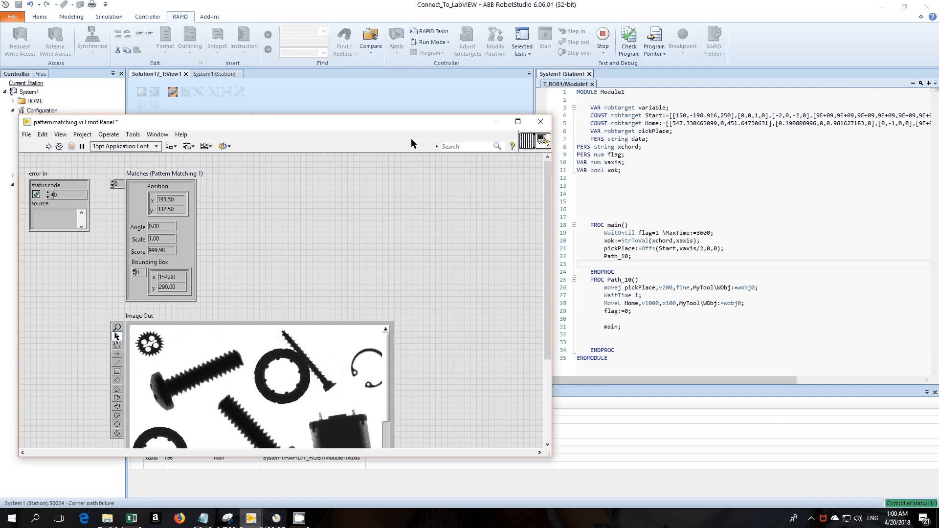